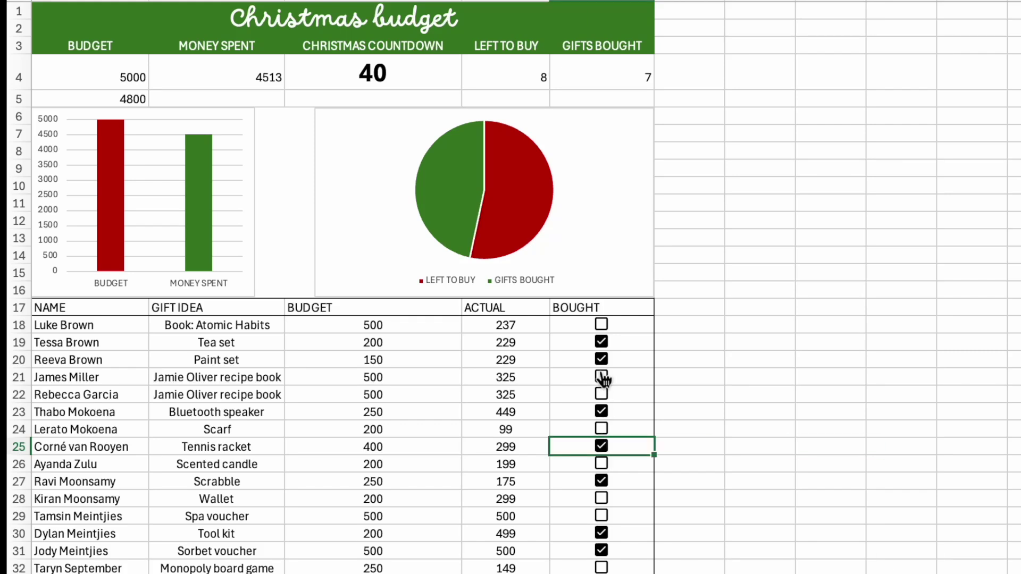
# Toggle several BOUGHT checkboxes in the finished sheet and clear the budget value in D24
pyautogui.click(601, 341)
pyautogui.click(600, 359)
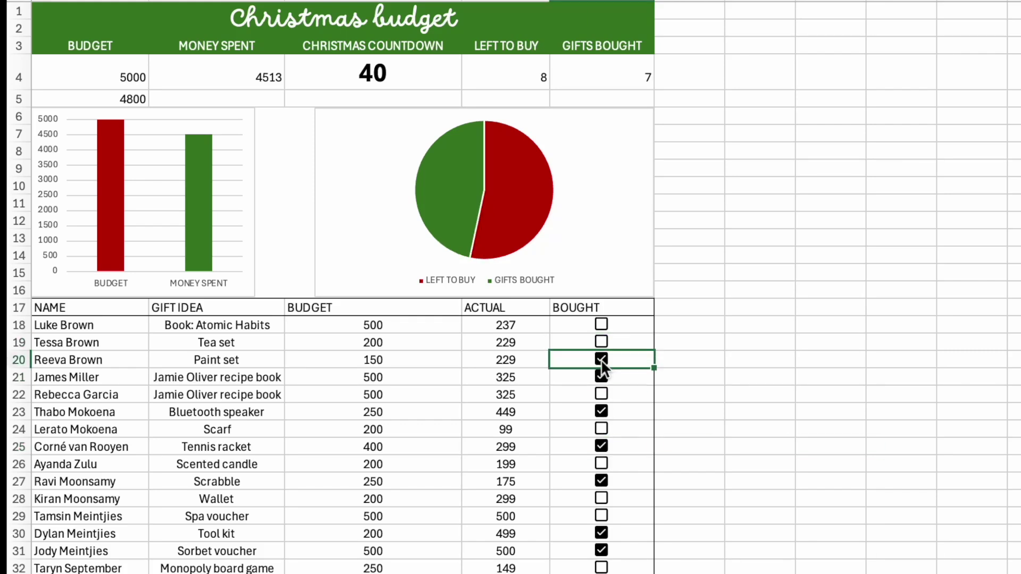
pyautogui.click(601, 360)
pyautogui.click(417, 434)
pyautogui.press('Delete')
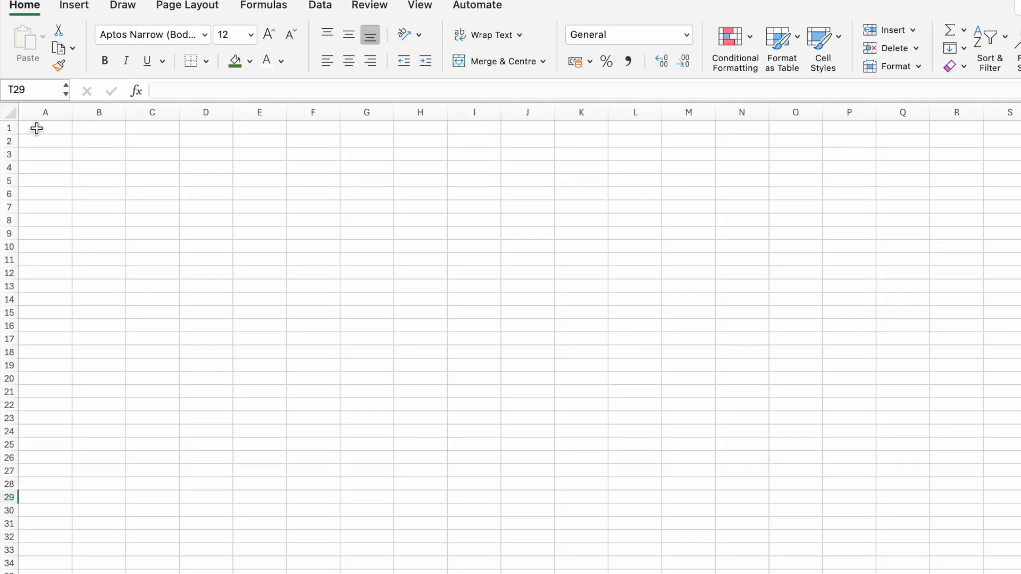
# Merge and centre A1:E2 and enter the title 'Christmas budget'
pyautogui.moveTo(37, 127); pyautogui.dragTo(260, 140)
pyautogui.click(500, 63)
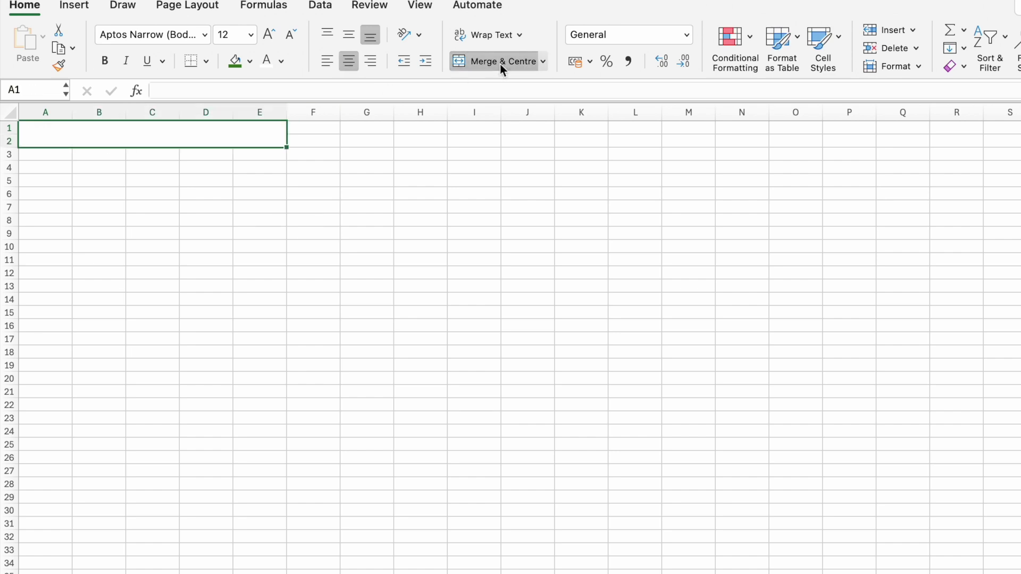
pyautogui.write('Christmas b')
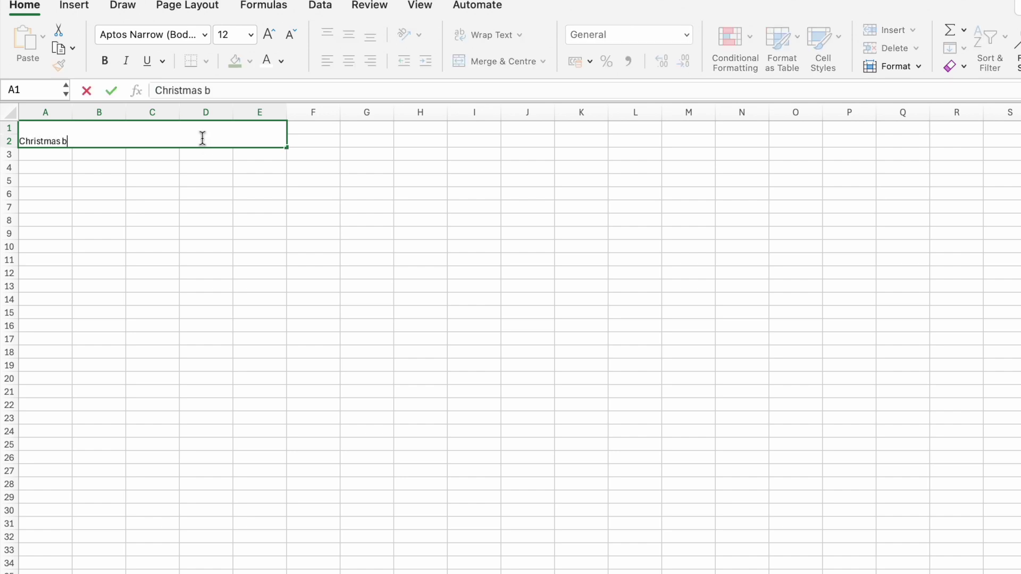
pyautogui.write('udget')
# Format the title as size 25 handwritten script font, white text on green fill
pyautogui.click(228, 34)
pyautogui.write('25')
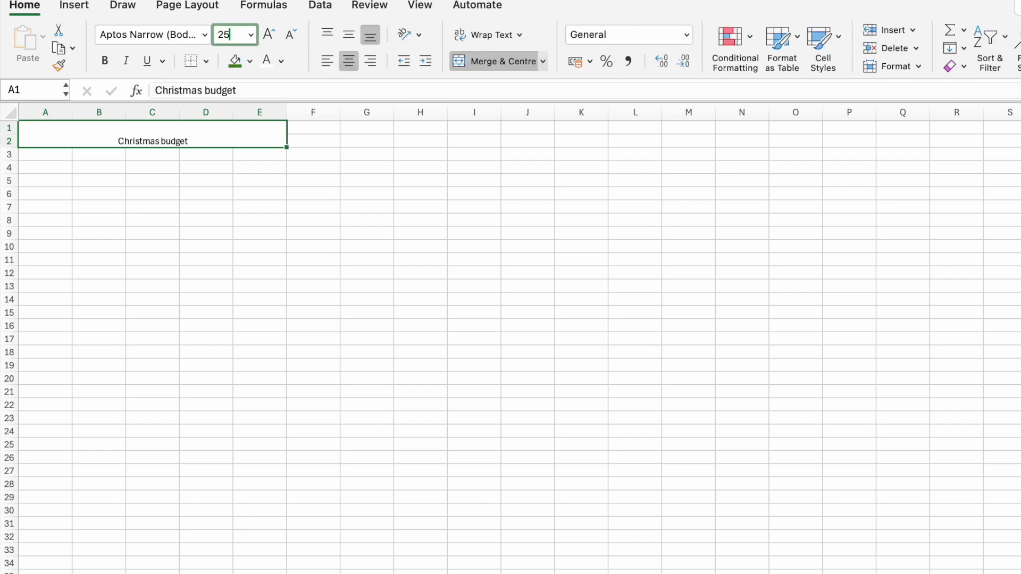
pyautogui.press('Return')
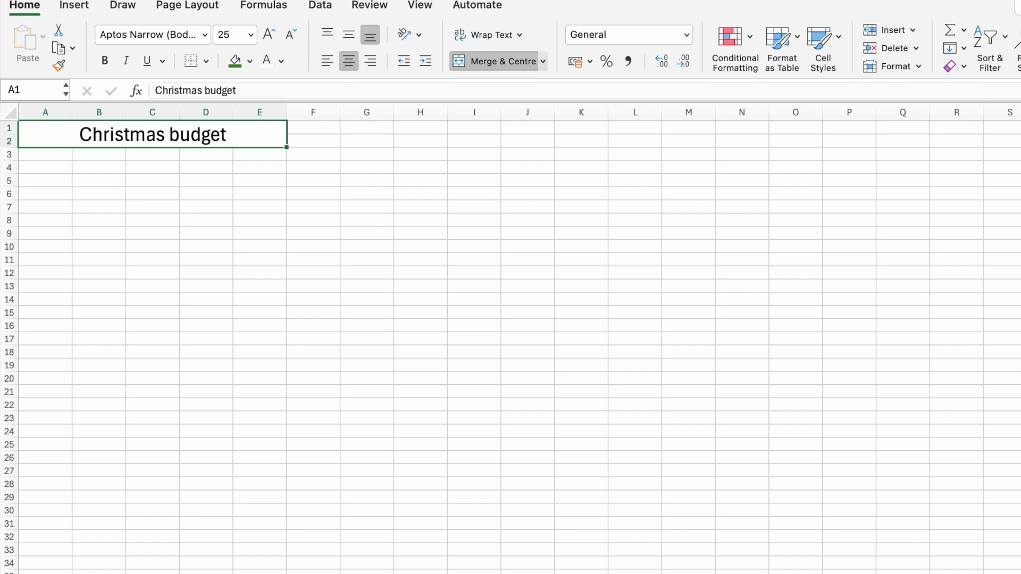
pyautogui.click(209, 40)
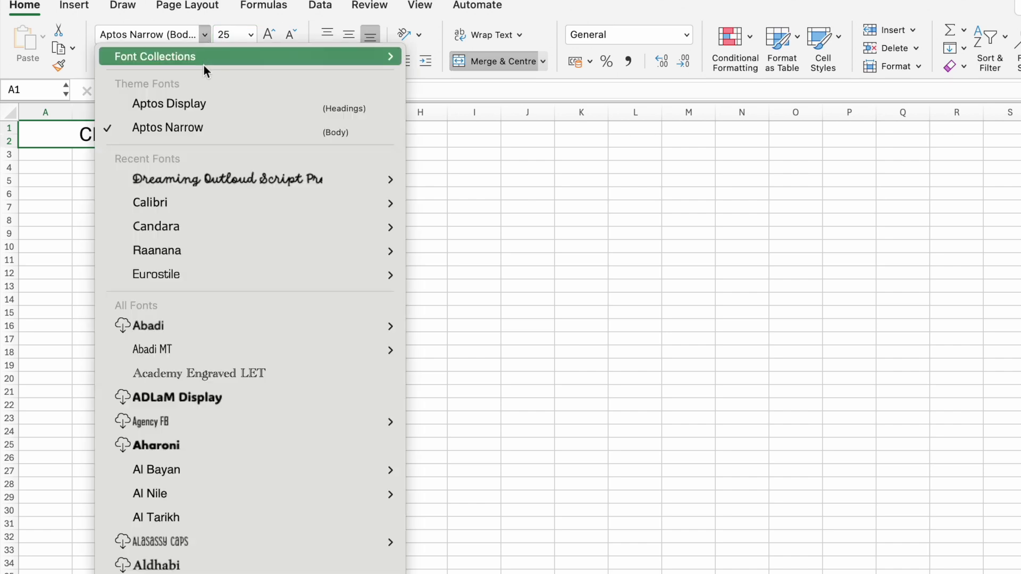
pyautogui.click(250, 176)
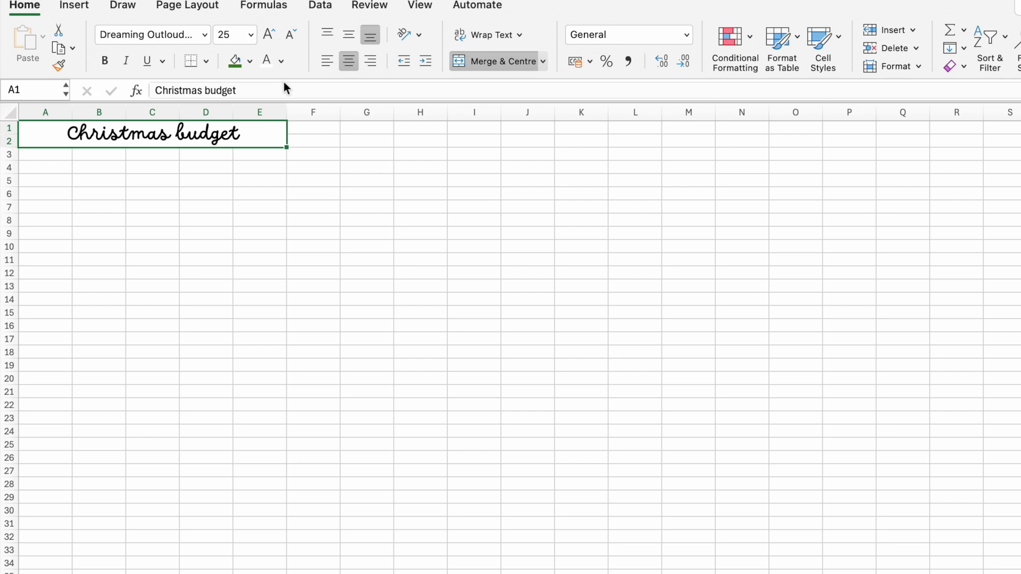
pyautogui.click(237, 64)
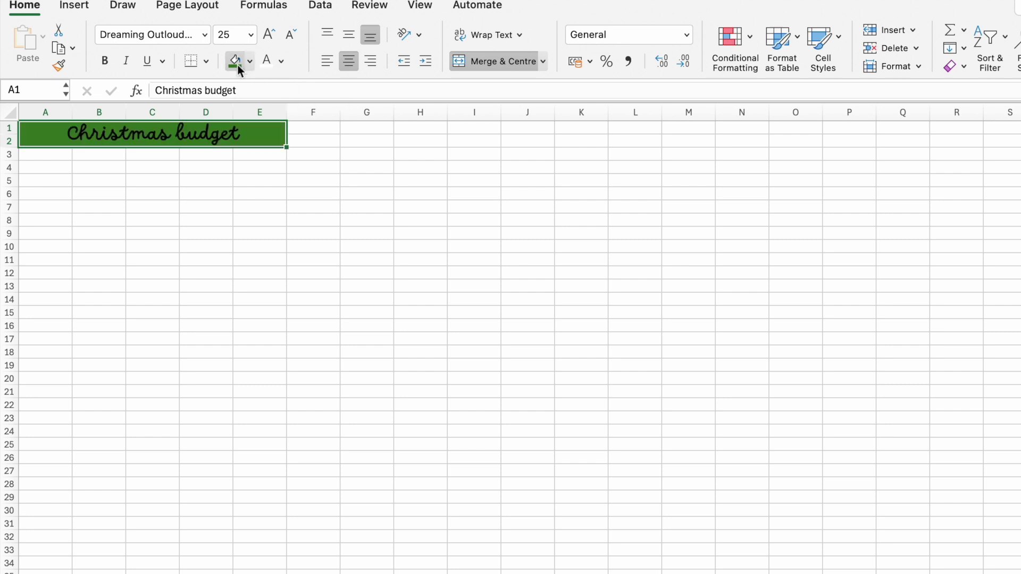
pyautogui.click(266, 63)
pyautogui.press('Return')
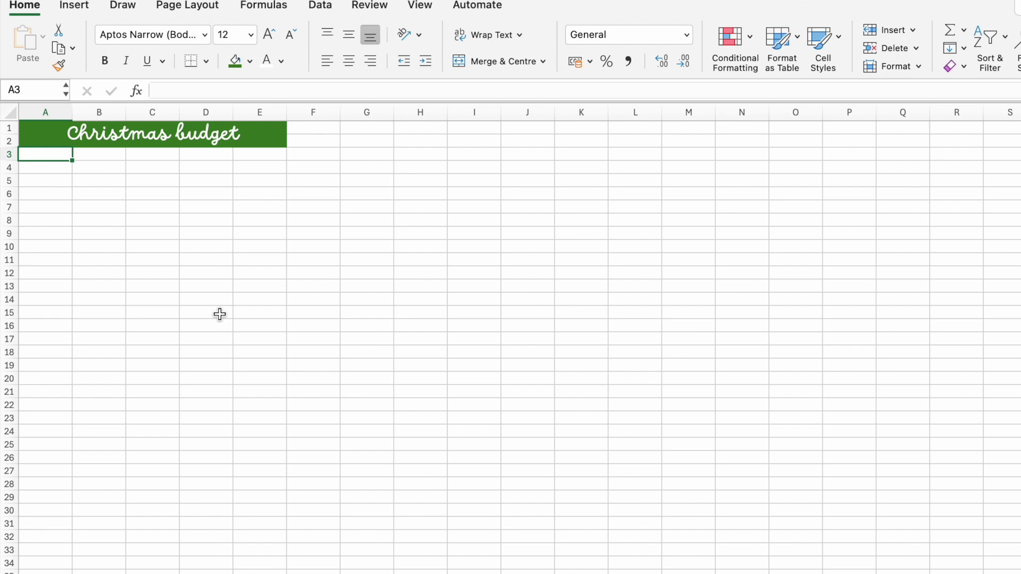
# Enter headers BUDGET, MONEY SPENT, CHRISTMAS COUNTDOWN, LEFT TO BUY, GIFTS BOUGHT across A3:E3
pyautogui.write('BUDGET')
pyautogui.press('capslock')
pyautogui.press('Tab')
pyautogui.write('MONEY SPENT')
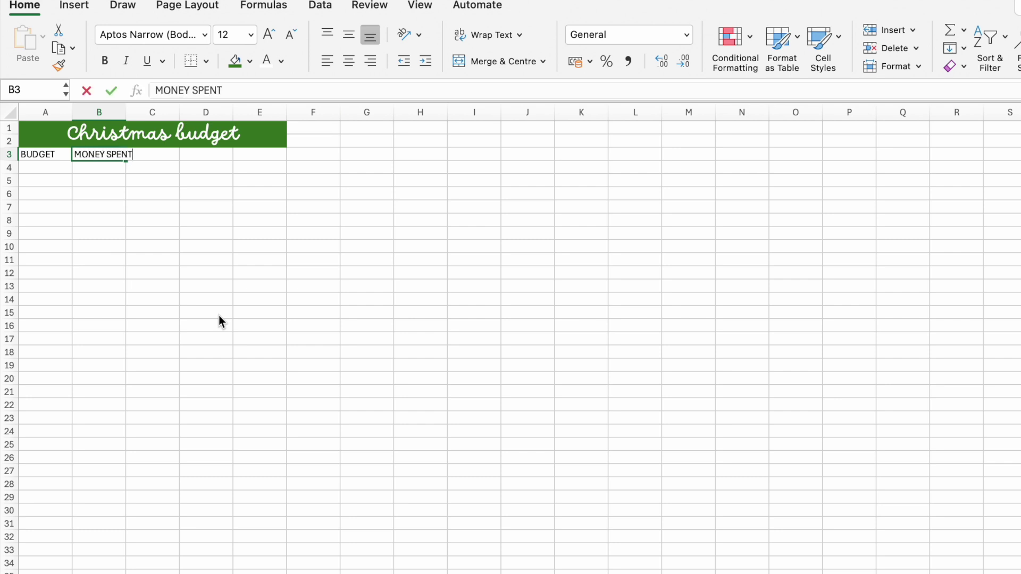
pyautogui.press('capslock')
pyautogui.press('Tab')
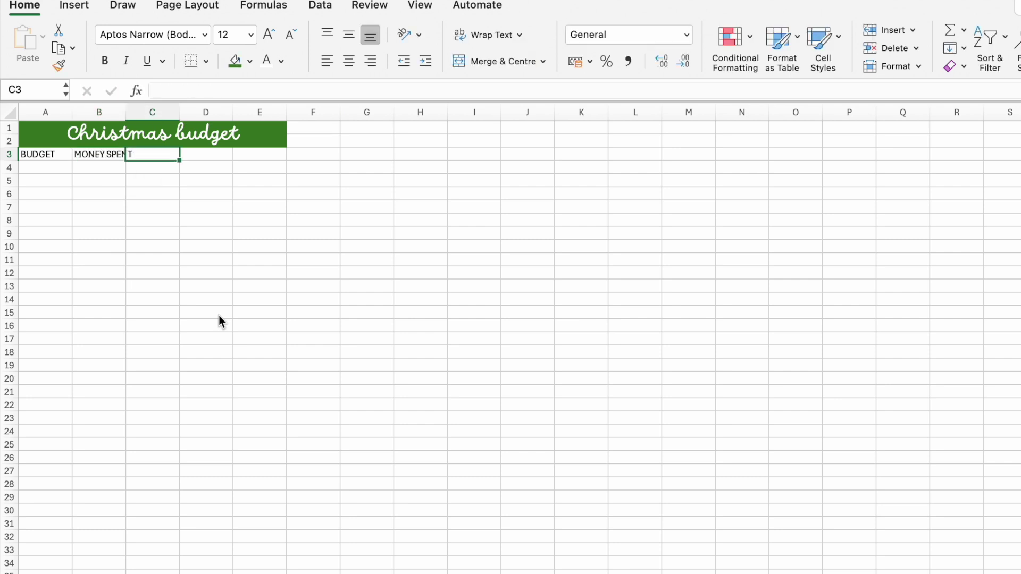
pyautogui.write('CHRISTMAS COUN')
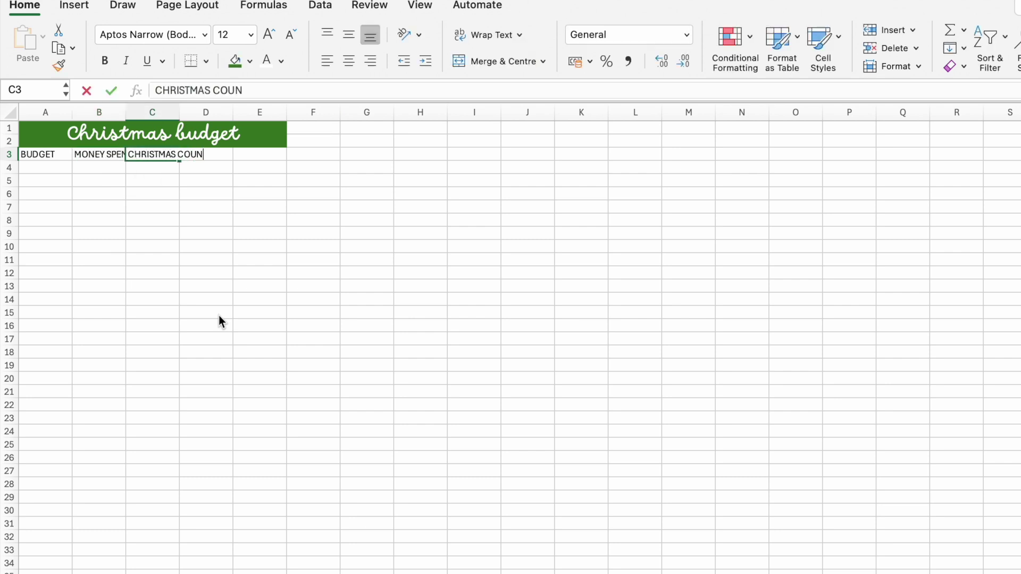
pyautogui.write('TDOWN')
pyautogui.press('Tab')
pyautogui.write('LEFT TO')
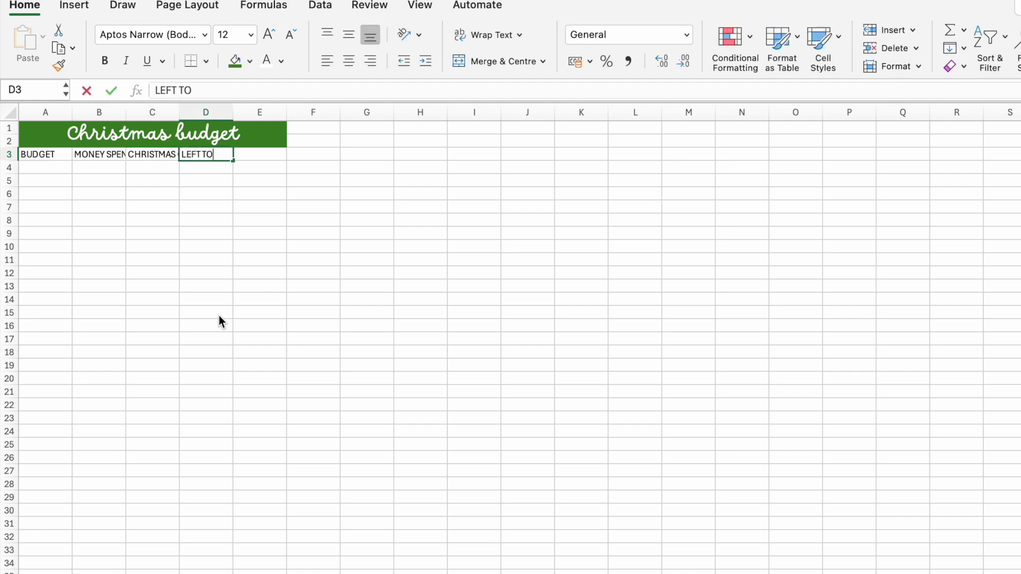
pyautogui.write(' BUY')
pyautogui.press('Tab')
pyautogui.write('GIF')
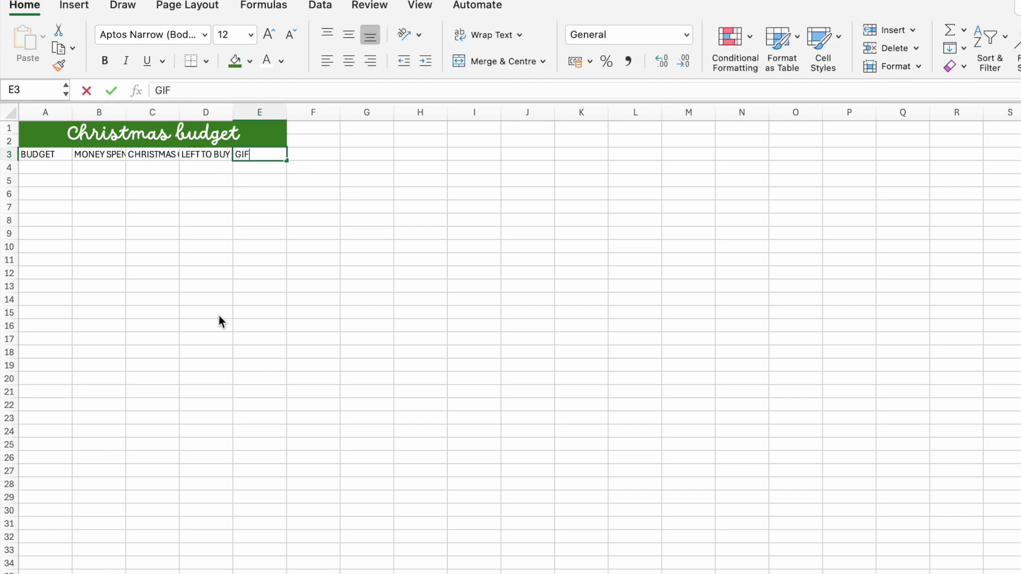
pyautogui.write('TS BOUGHT')
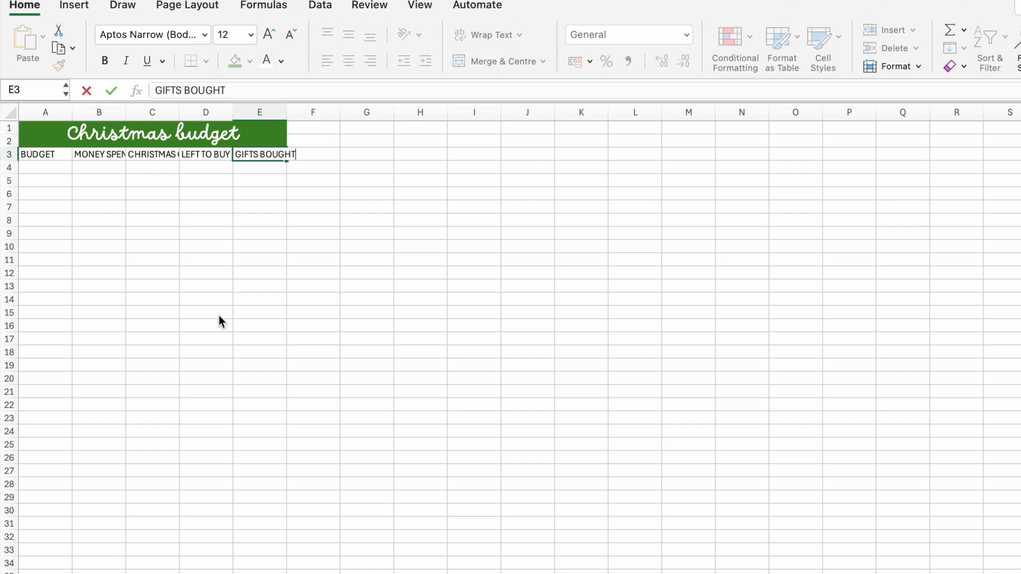
pyautogui.press('Return')
# Widen columns B through E so each header fits fully
pyautogui.moveTo(125, 111); pyautogui.dragTo(136, 112)
pyautogui.doubleClick(189, 111)
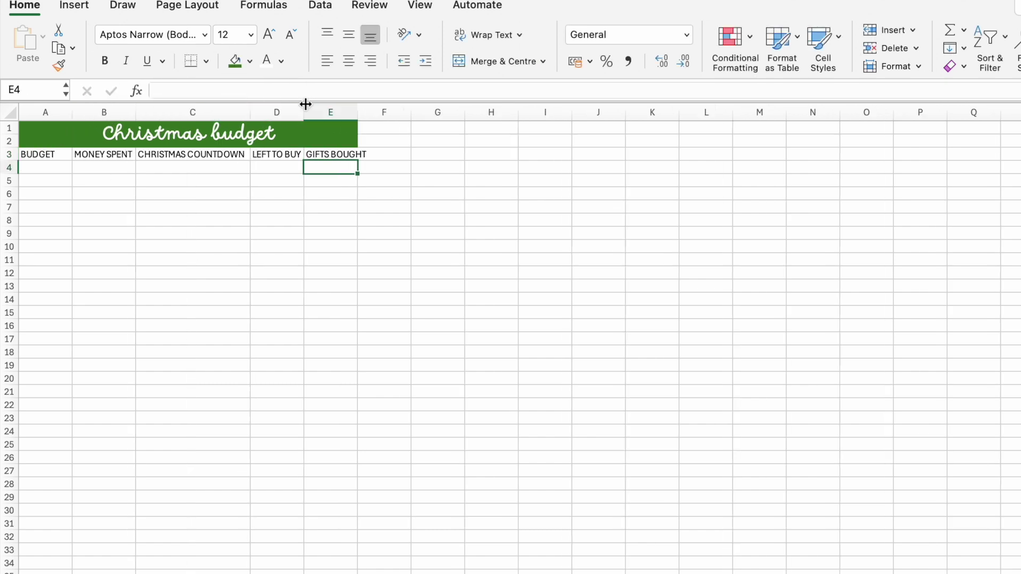
pyautogui.moveTo(304, 108); pyautogui.dragTo(304, 108)
pyautogui.doubleClick(358, 112)
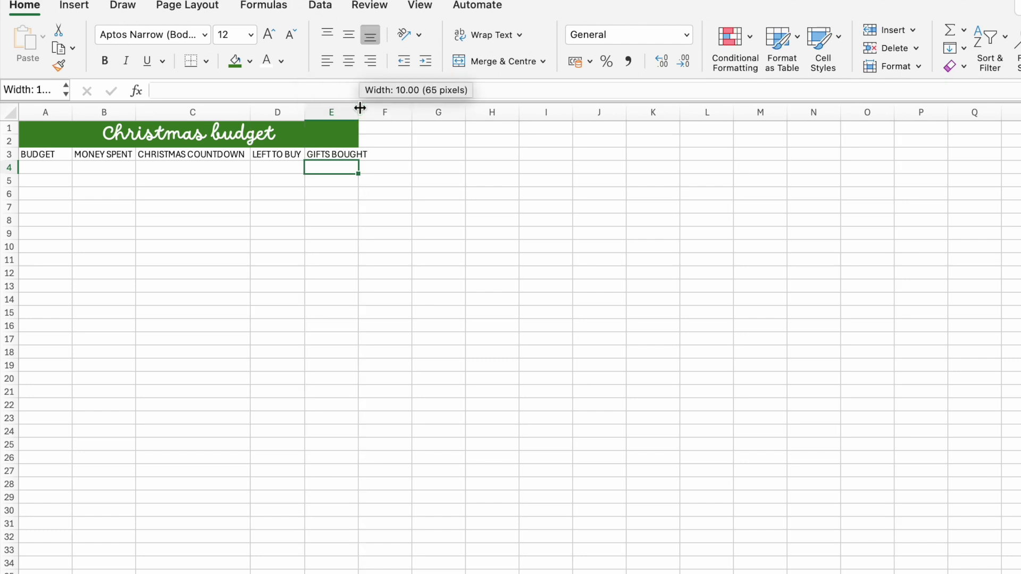
pyautogui.click(540, 250)
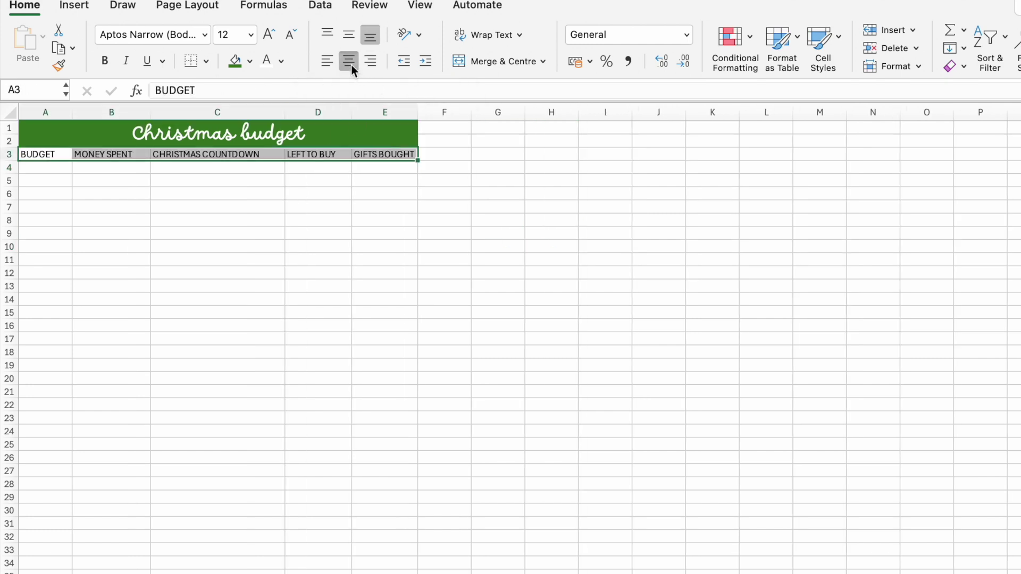
# Centre the row 3 headers and make them white on green fill
pyautogui.click(349, 62)
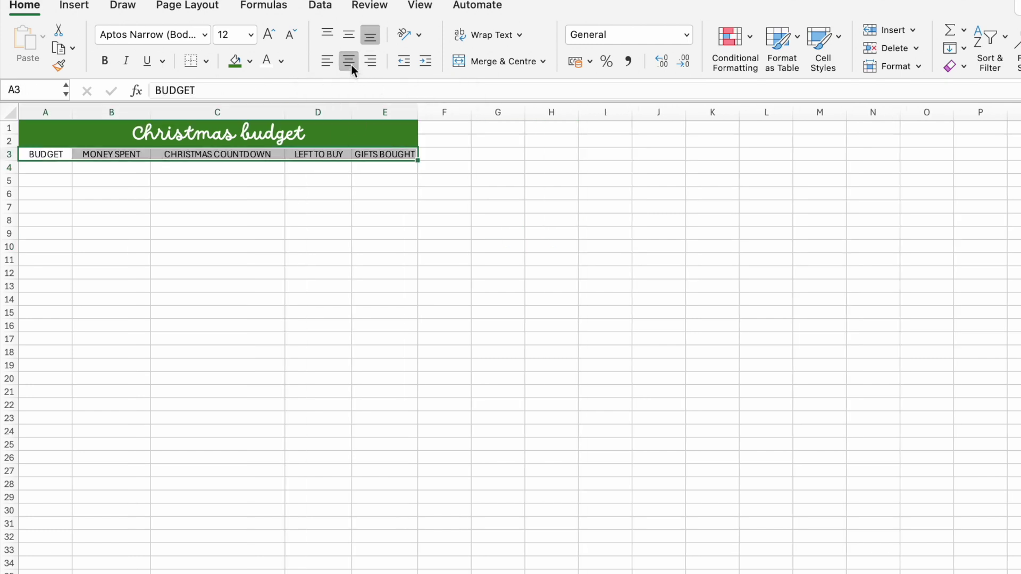
pyautogui.click(237, 65)
pyautogui.click(267, 60)
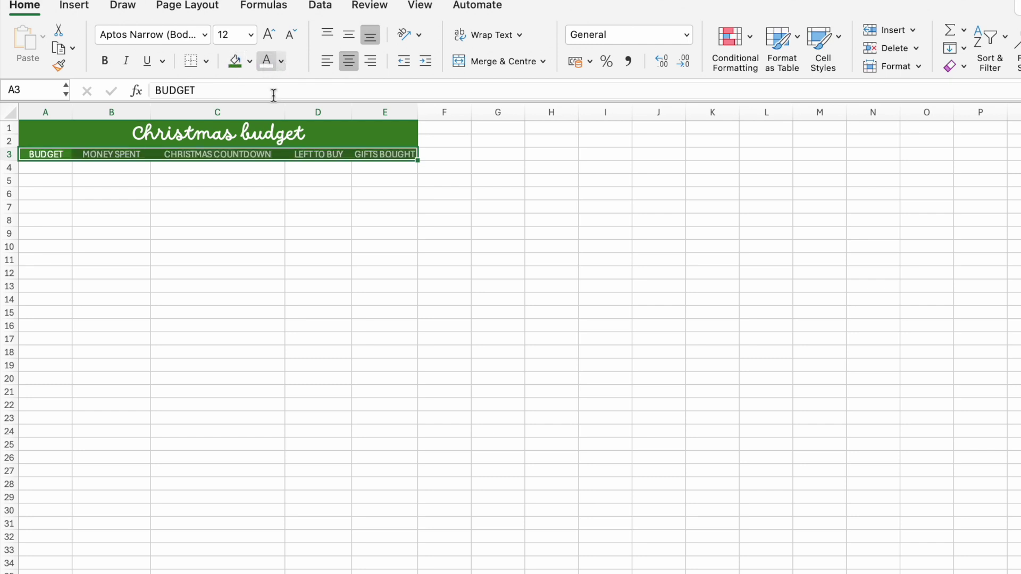
pyautogui.click(573, 441)
pyautogui.click(50, 168)
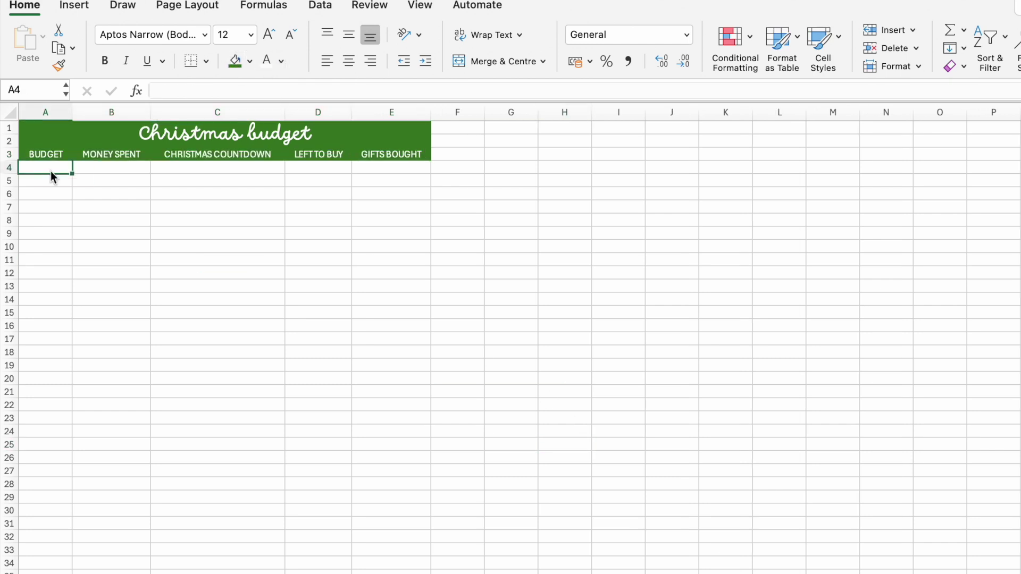
# Enter the budget amount 5000 in A4 and select A17 for the gift list
pyautogui.write('5000')
pyautogui.click(40, 181)
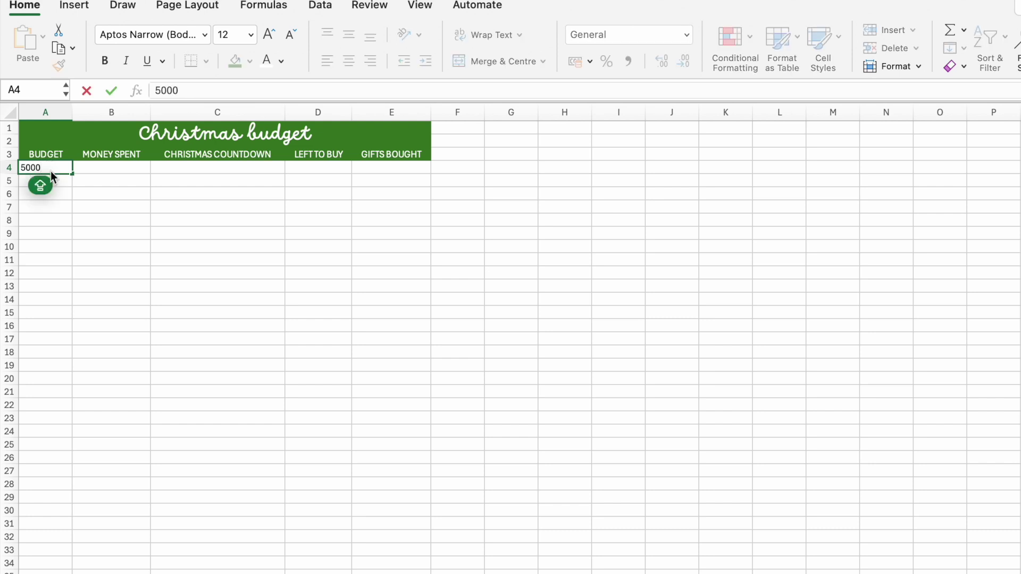
pyautogui.click(170, 242)
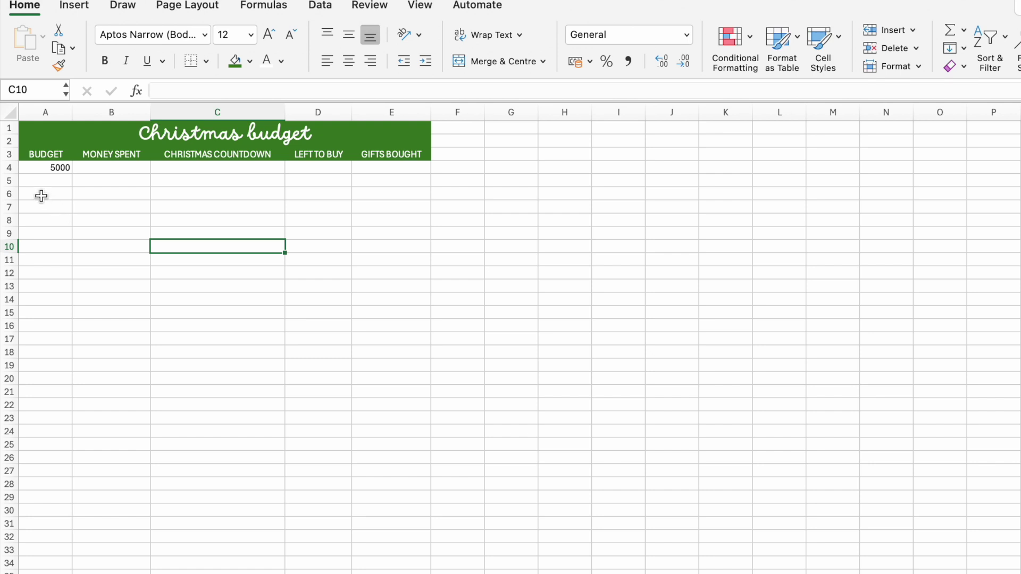
pyautogui.moveTo(41, 195); pyautogui.dragTo(383, 246)
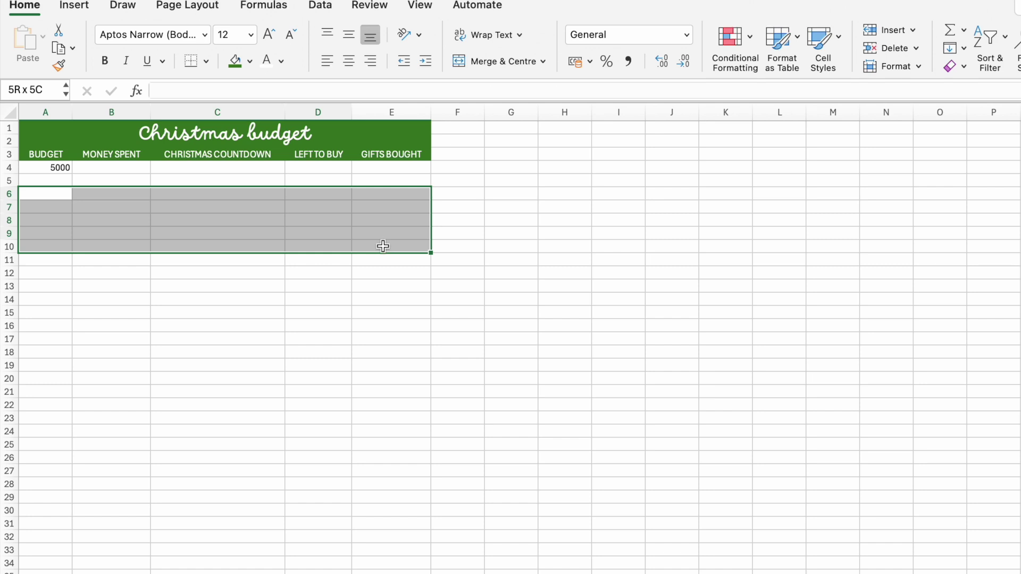
pyautogui.click(37, 344)
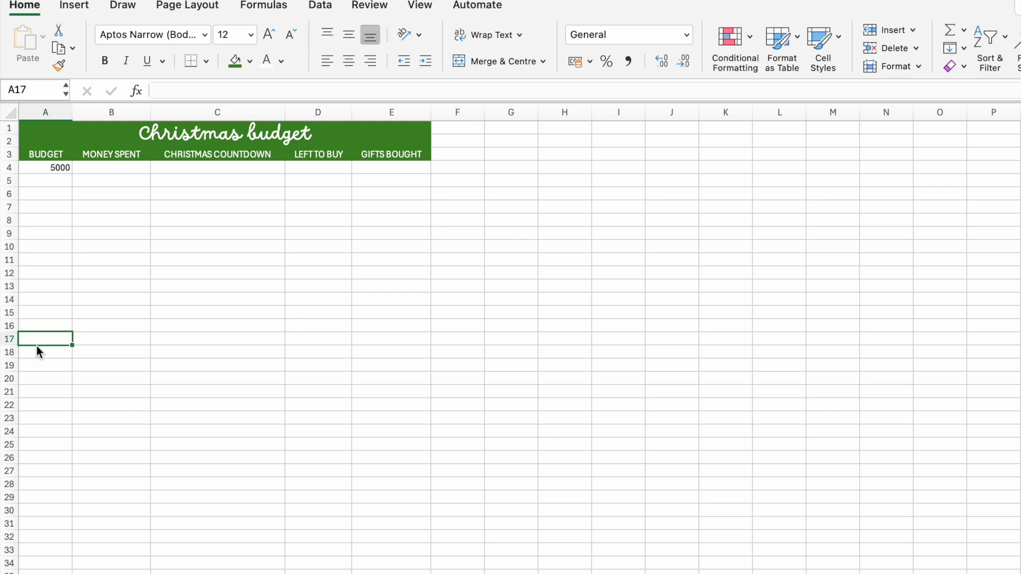
# Paste the gift list headers and data into A17:E32
pyautogui.write('NAME\tGIFT IDEA\tBUDGET\tACTUAL\tBOUGHT')
pyautogui.click(668, 527)
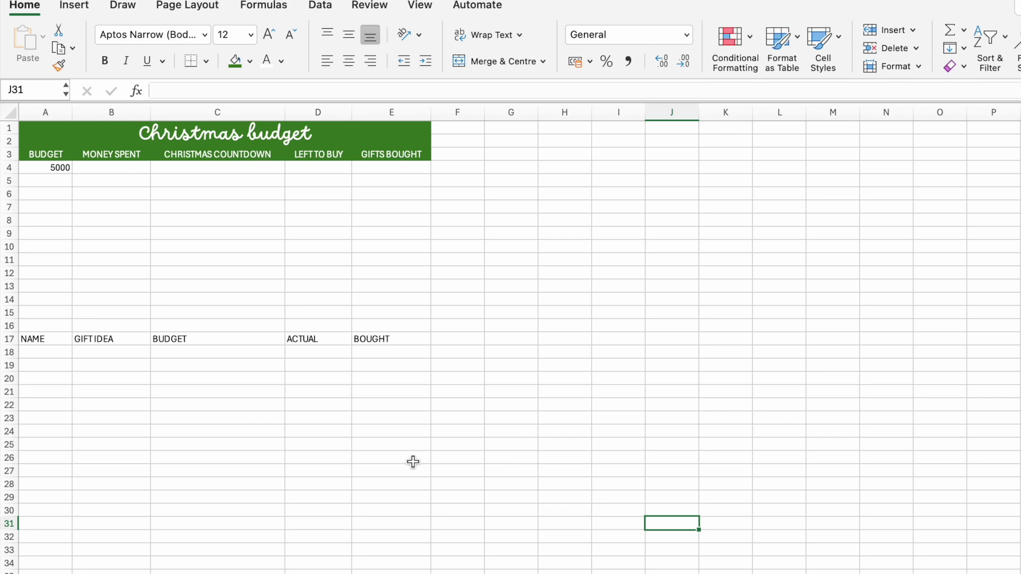
pyautogui.press('super+v')
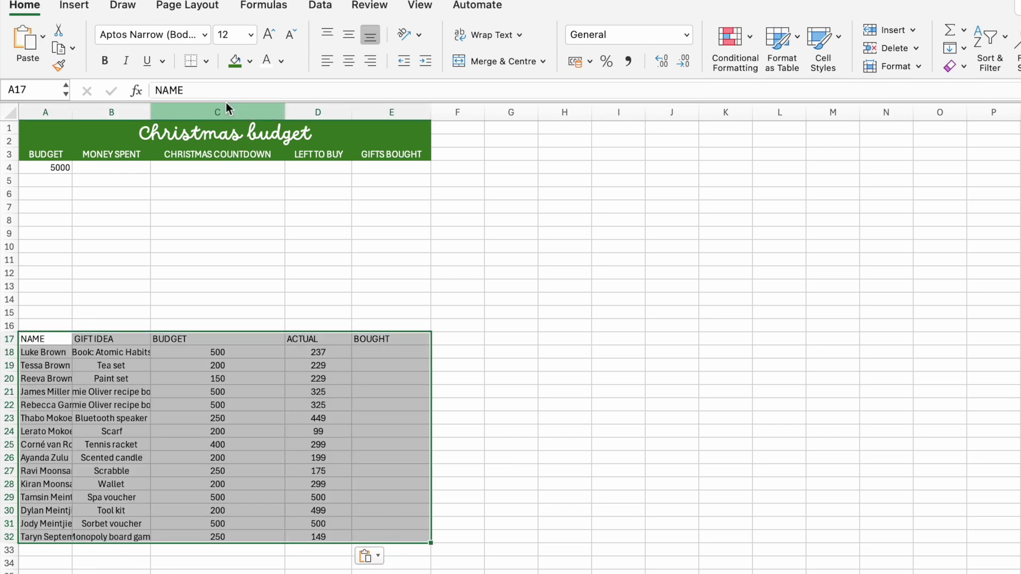
# Add outside borders around the gift table and around its header row A17:E17
pyautogui.click(205, 61)
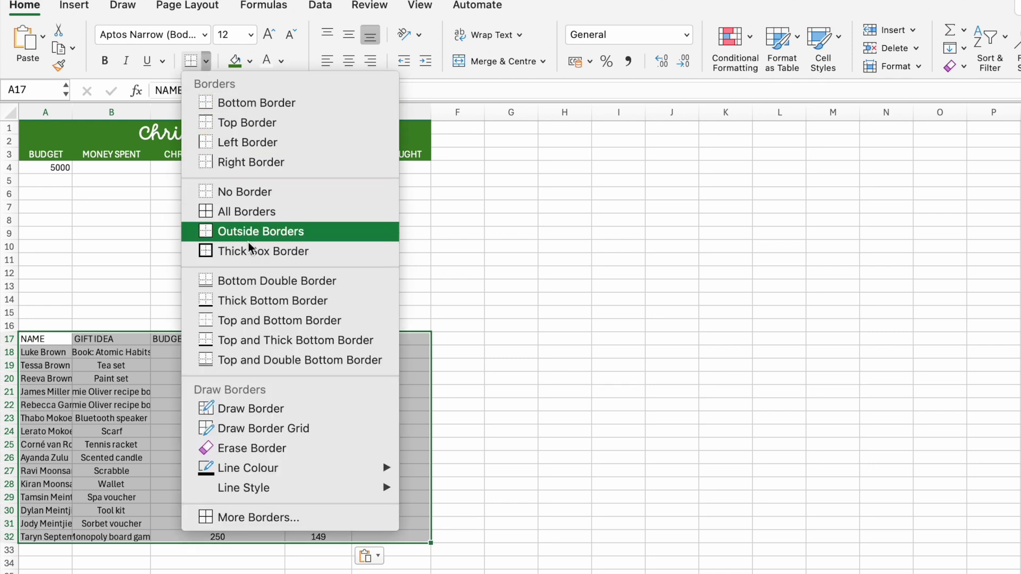
pyautogui.click(249, 232)
pyautogui.moveTo(43, 339); pyautogui.dragTo(382, 338)
pyautogui.click(191, 61)
pyautogui.click(479, 382)
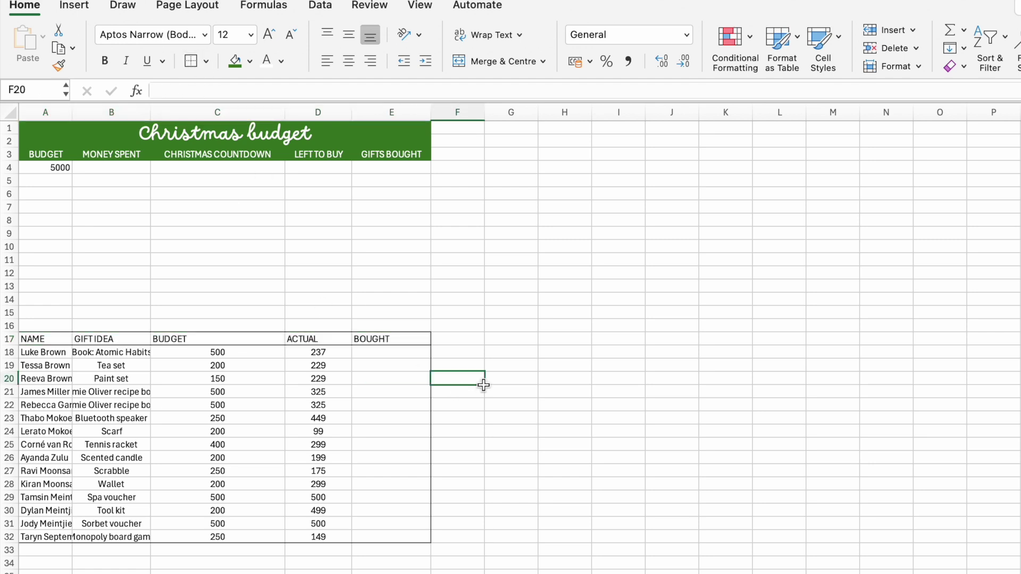
# Insert checkboxes into the BOUGHT cells E18:E32
pyautogui.moveTo(399, 354); pyautogui.dragTo(394, 539)
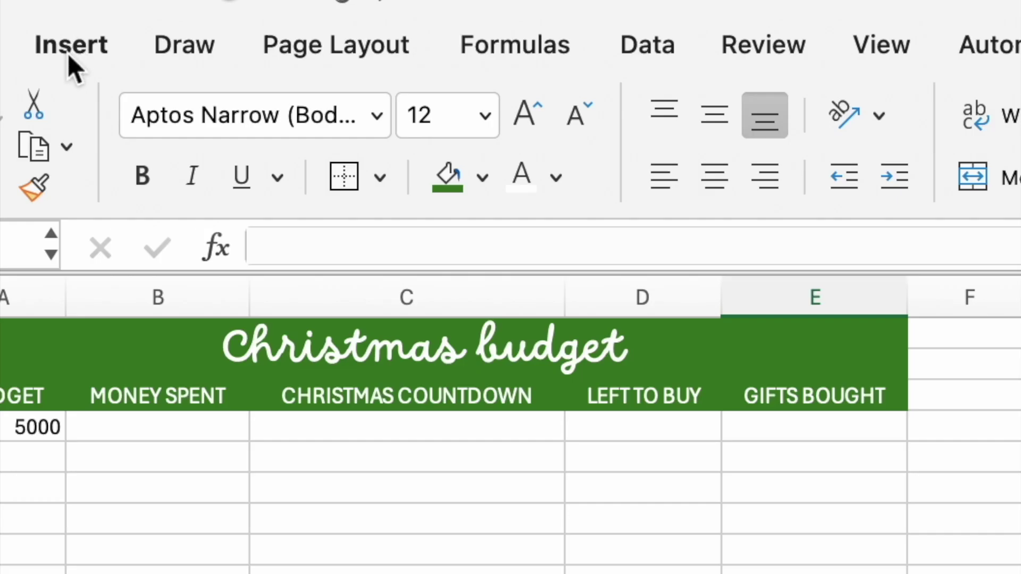
pyautogui.click(69, 53)
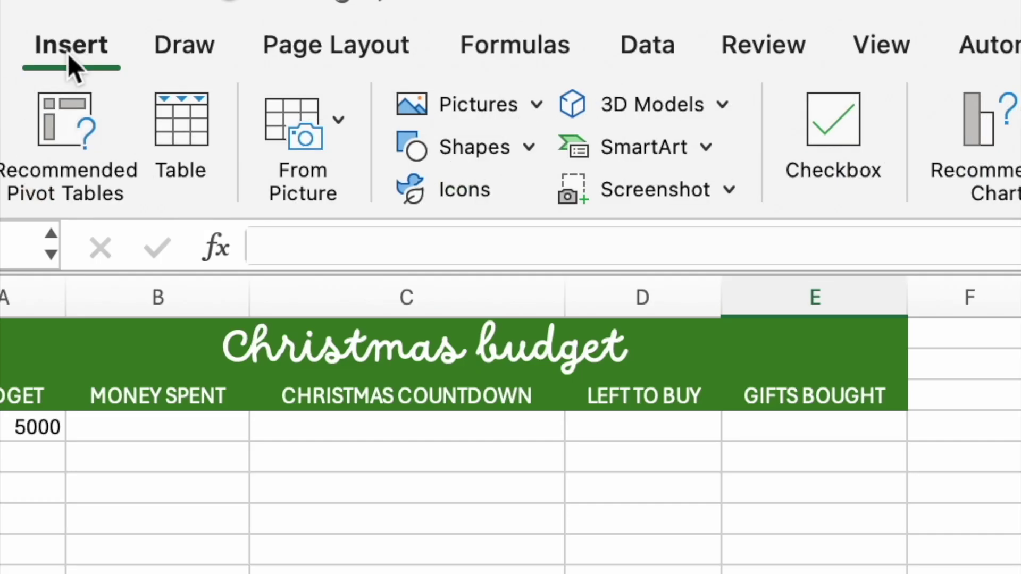
pyautogui.click(819, 127)
pyautogui.click(848, 428)
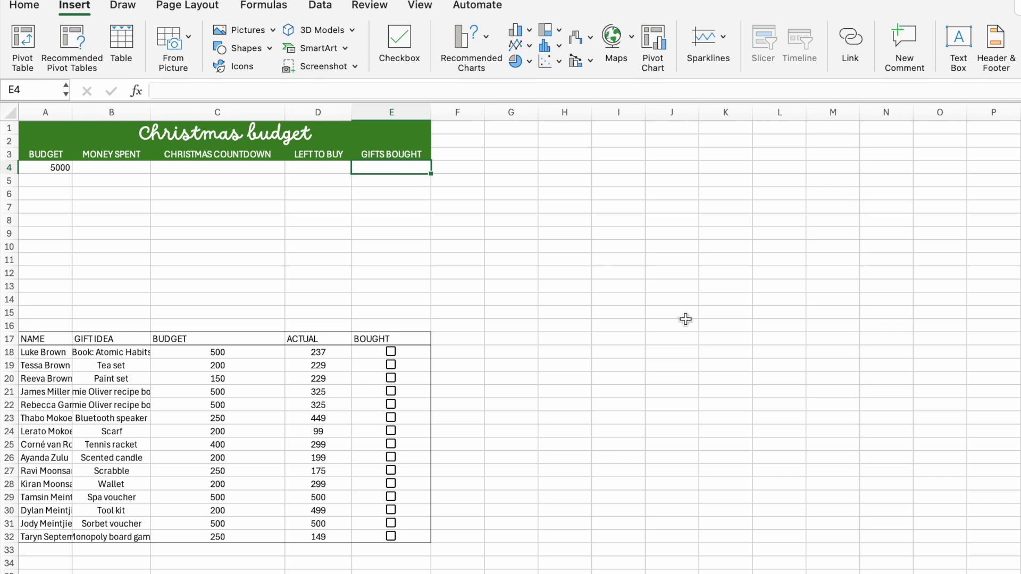
# Enter =COUNTIF(E18:E32,TRUE) in E4 to count the ticked gifts
pyautogui.write('=COUNTIF(')
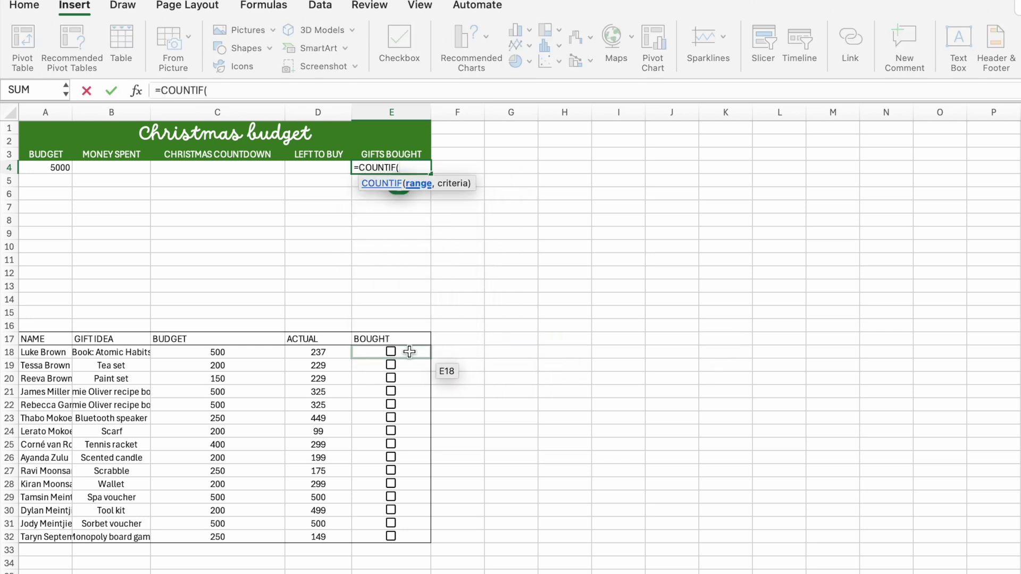
pyautogui.moveTo(408, 351); pyautogui.dragTo(406, 538)
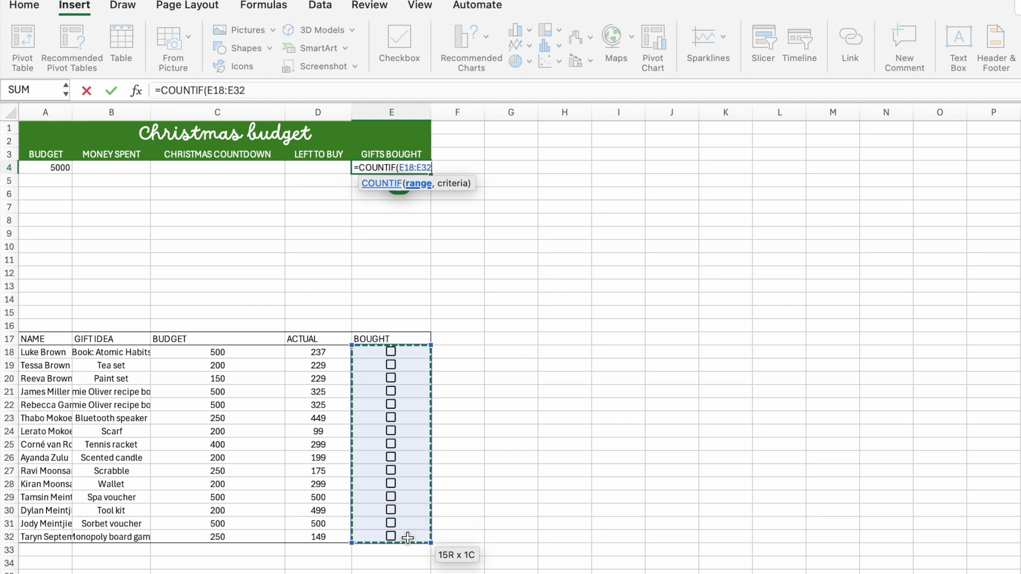
pyautogui.write(',TRUE)')
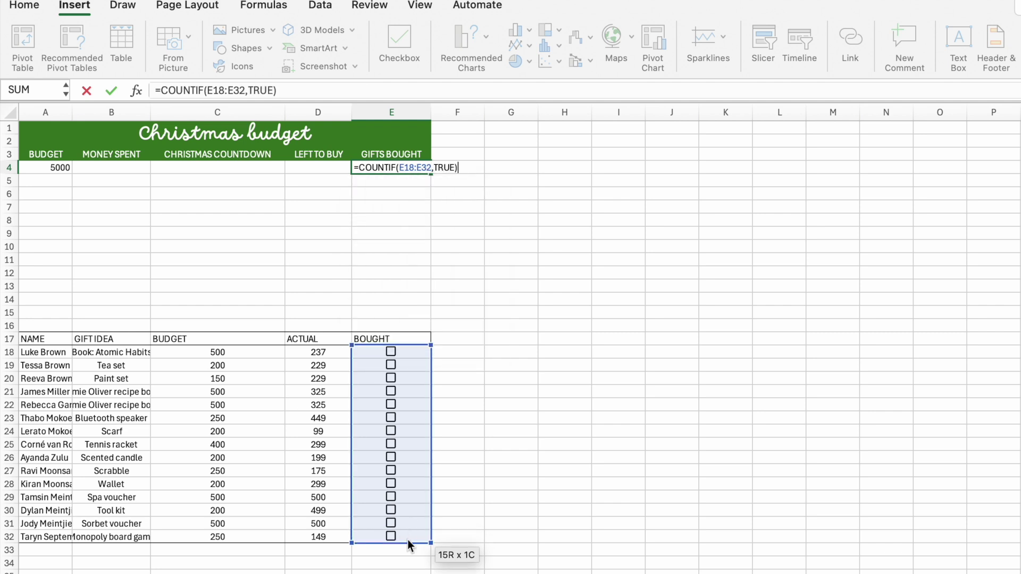
pyautogui.press('Return')
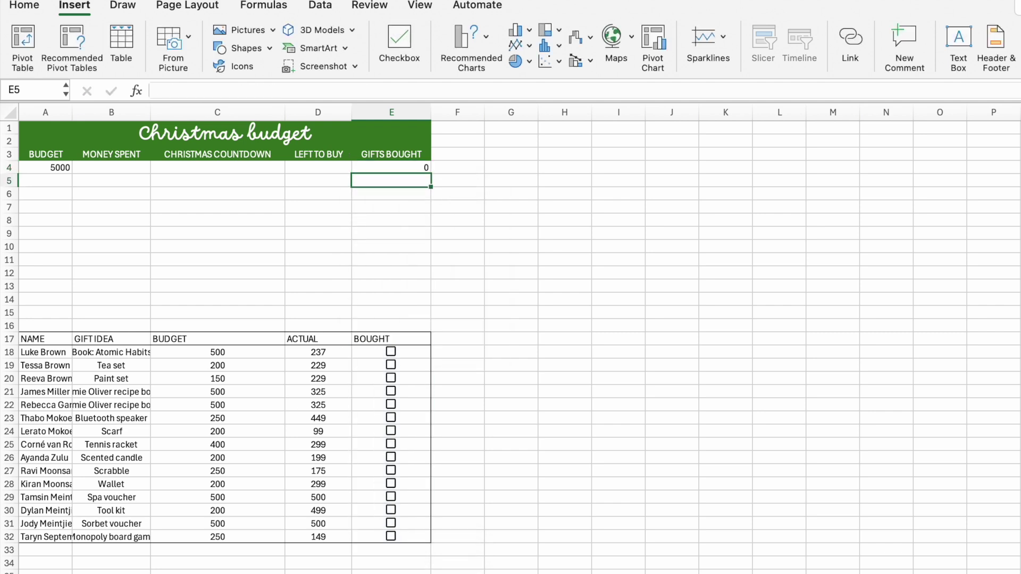
# Tick the gifts in rows 21, 27 and 18 as bought, raising E4 to 3
pyautogui.click(670, 411)
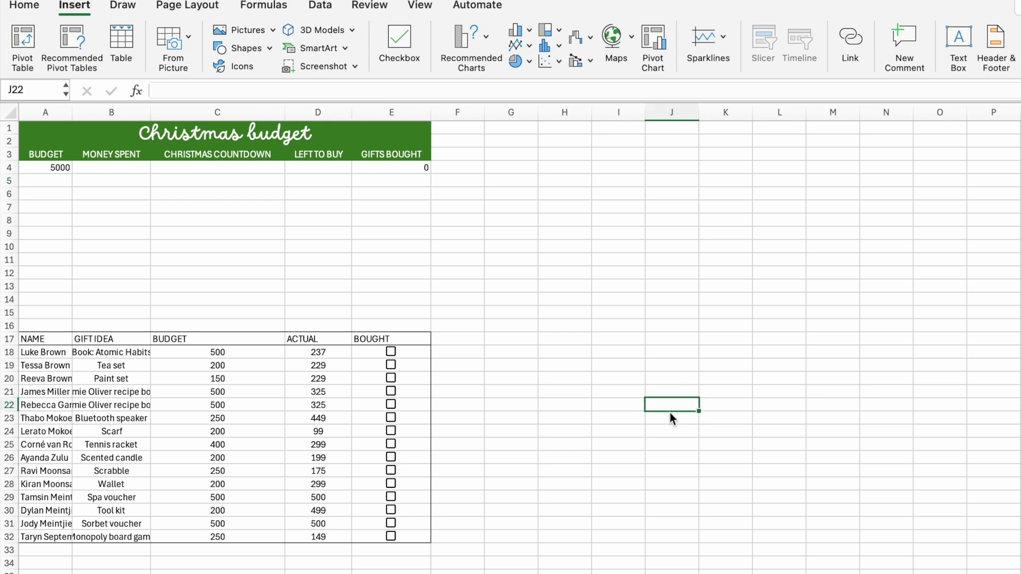
pyautogui.click(393, 392)
pyautogui.click(392, 472)
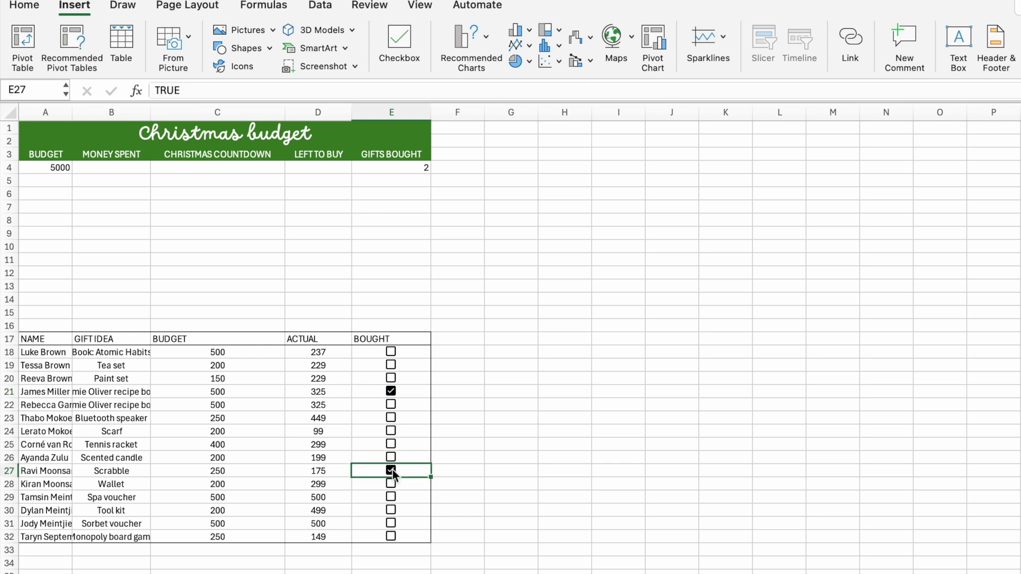
pyautogui.click(392, 353)
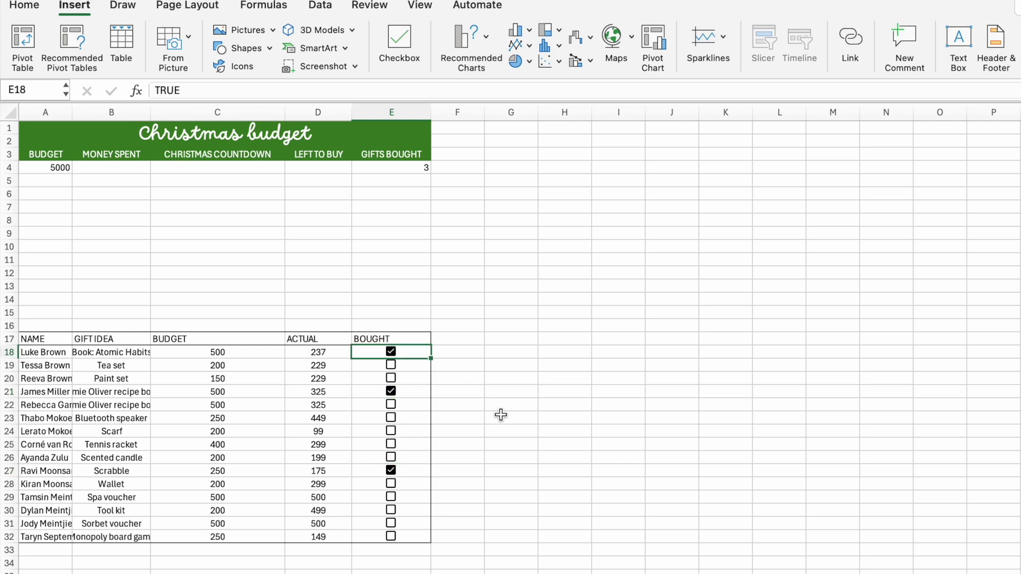
pyautogui.click(380, 168)
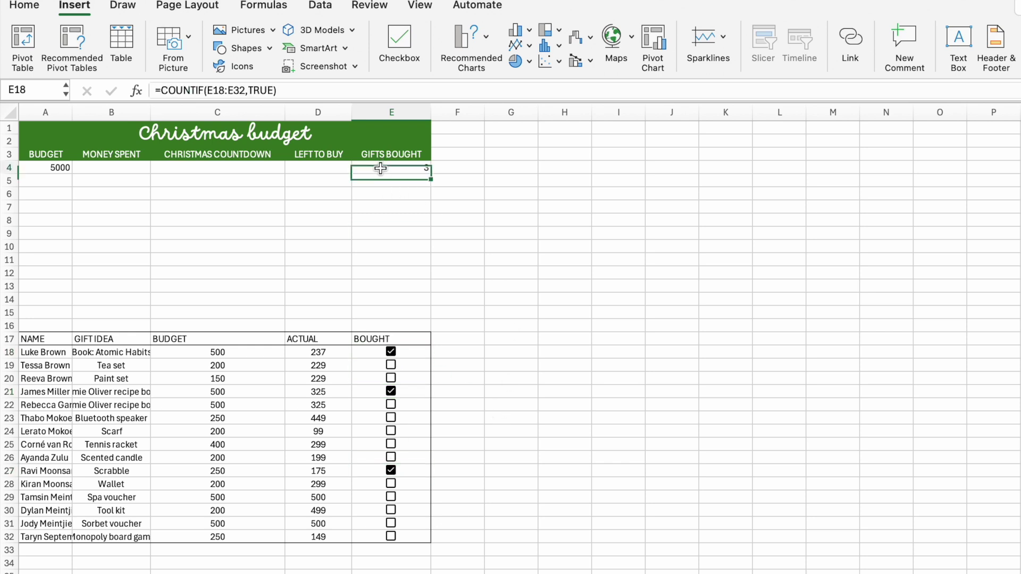
pyautogui.click(111, 170)
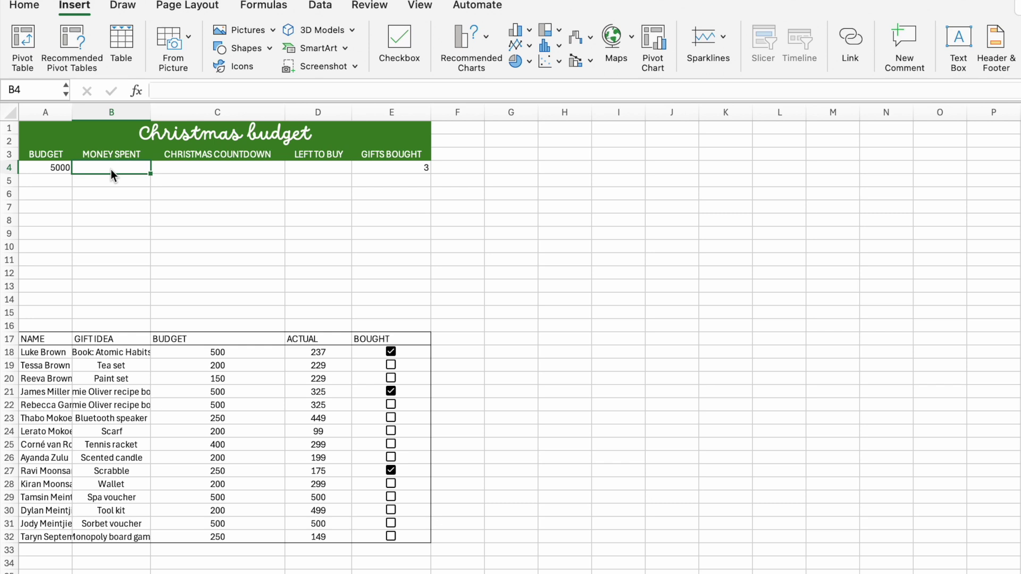
# Enter =SUM(D18:D32) in B4 to total the actual costs, giving 4513
pyautogui.write('=SUM(')
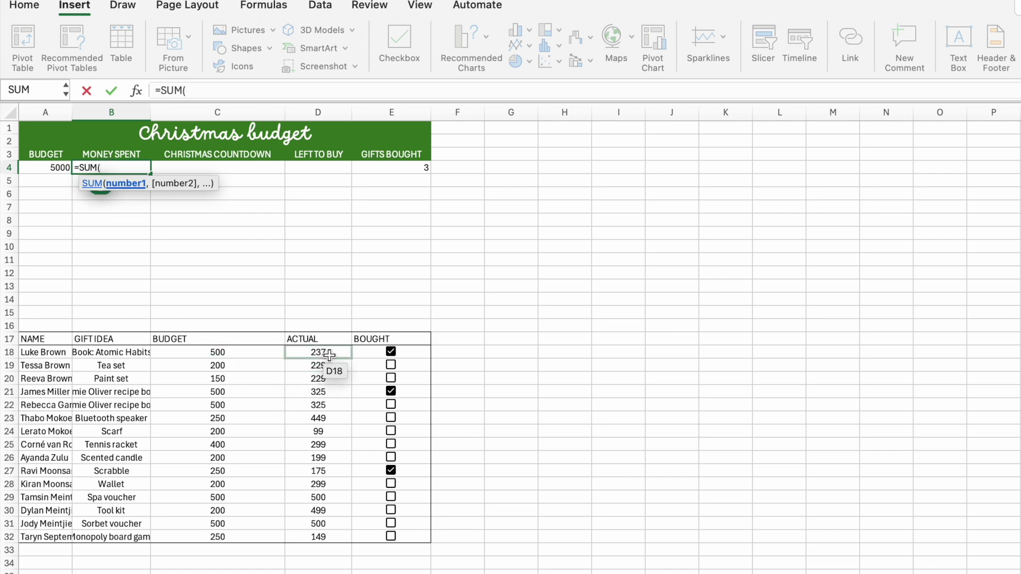
pyautogui.moveTo(330, 355); pyautogui.dragTo(325, 538)
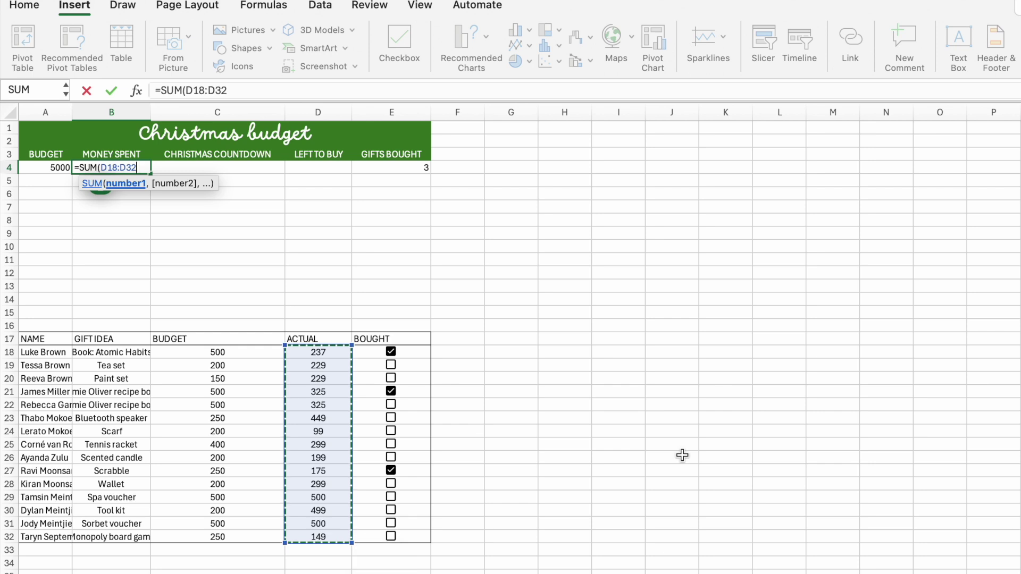
pyautogui.press('Return')
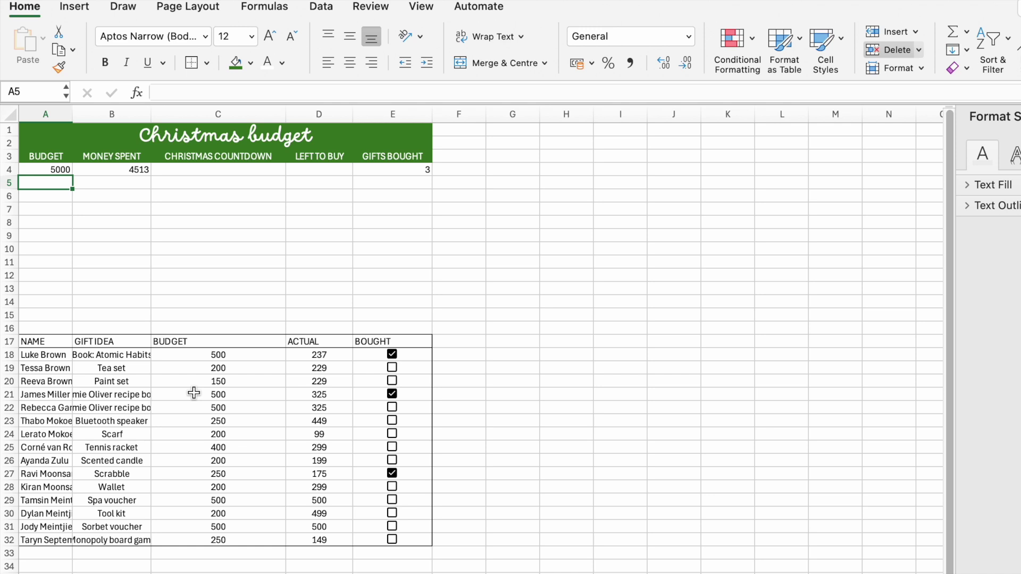
# Enter =SUM(C18:C32) in A5 to total the gift budgets, giving 4800
pyautogui.click(50, 184)
pyautogui.write('=SUM(')
pyautogui.click(233, 359)
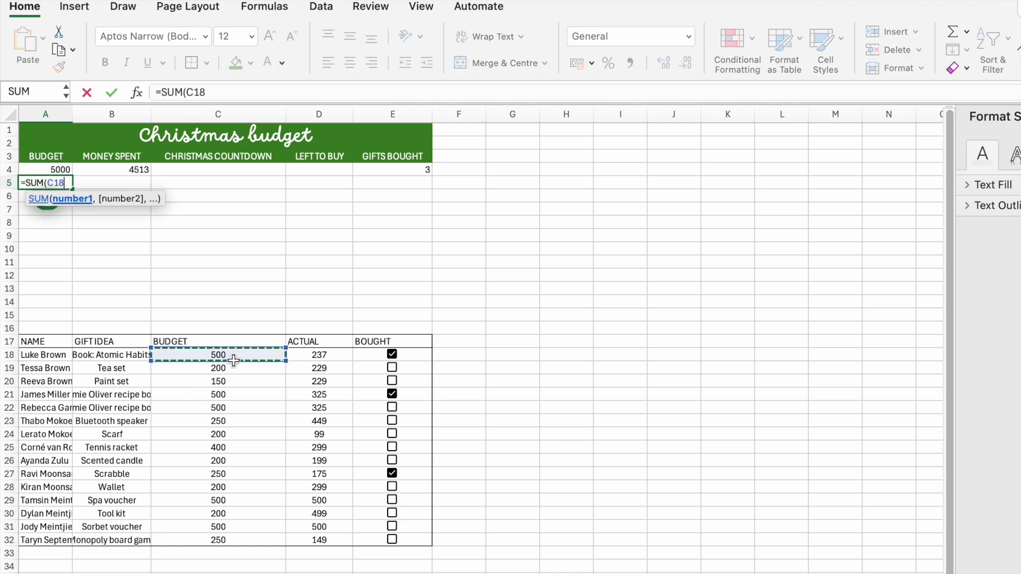
pyautogui.moveTo(230, 360); pyautogui.dragTo(220, 543)
pyautogui.press('Return')
pyautogui.click(656, 461)
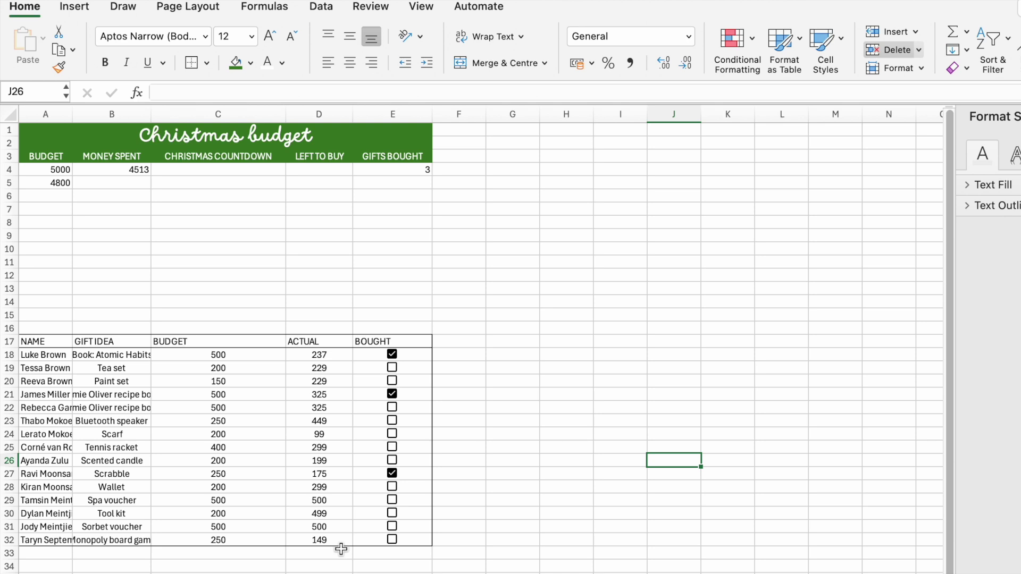
# Begin typing the countdown formula =DATE(2014,12,25)-TODAY() into cell C4
pyautogui.click(229, 169)
pyautogui.write('=DATE')
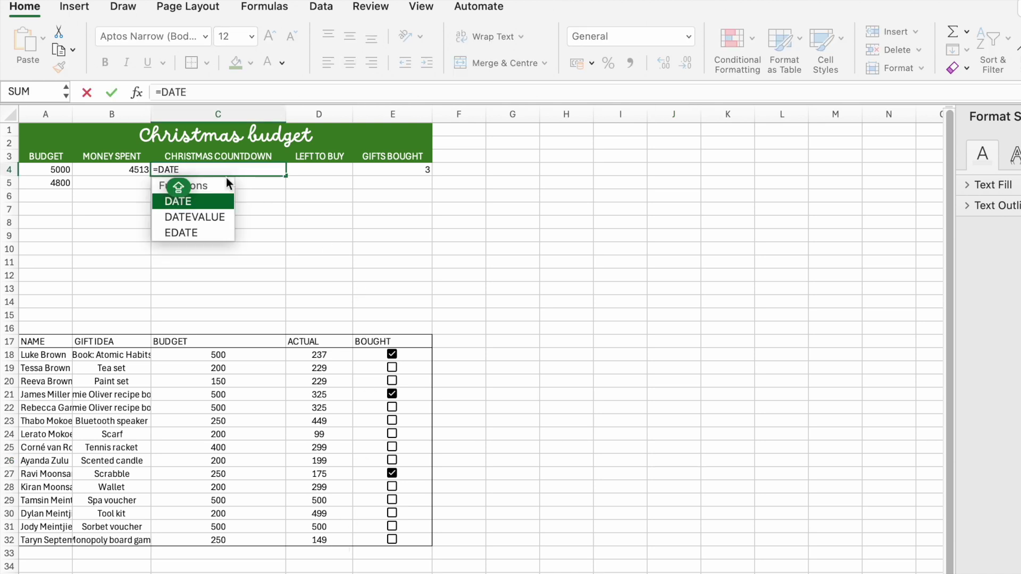
pyautogui.write('(2')
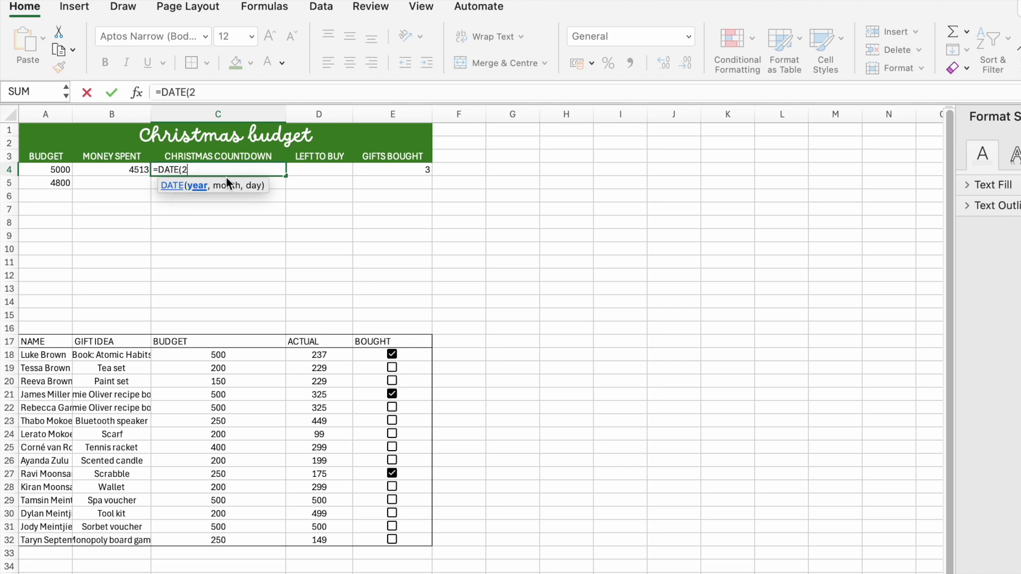
pyautogui.write('014,12,')
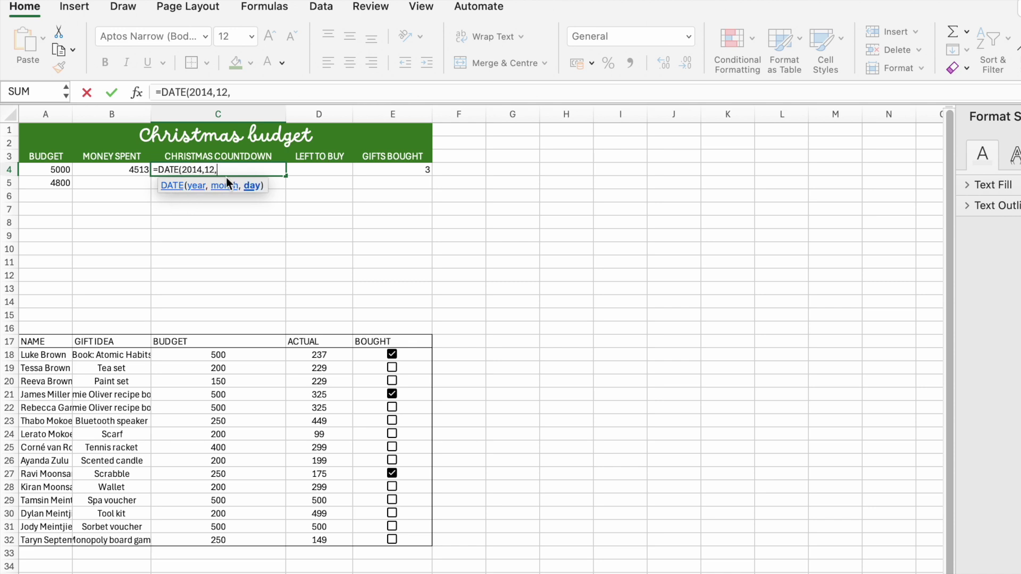
pyautogui.write('25)')
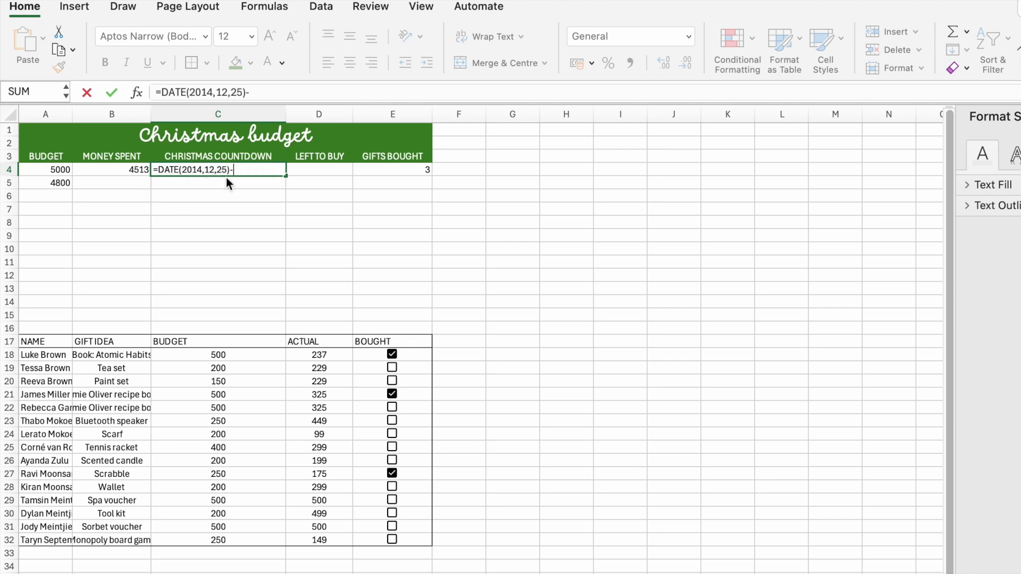
pyautogui.write('-TODAY(')
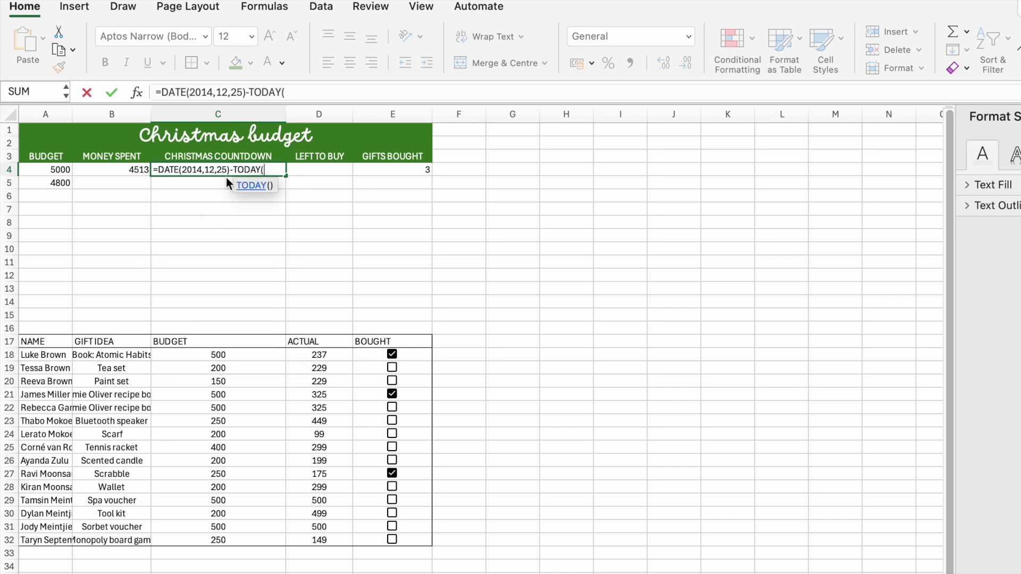
pyautogui.write(')')
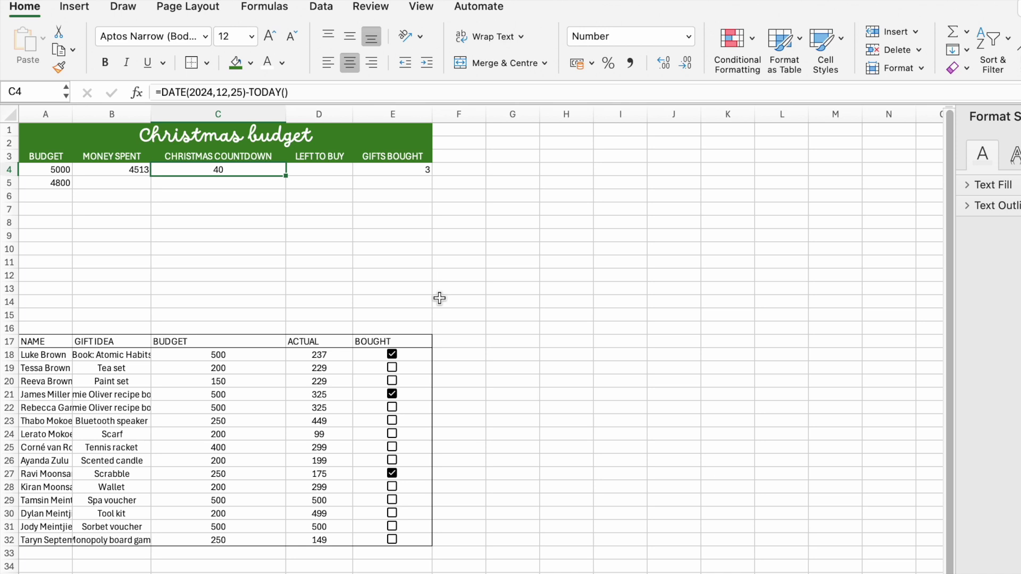
# Make the countdown value in C4 bold at font size 25
pyautogui.click(105, 62)
pyautogui.click(230, 46)
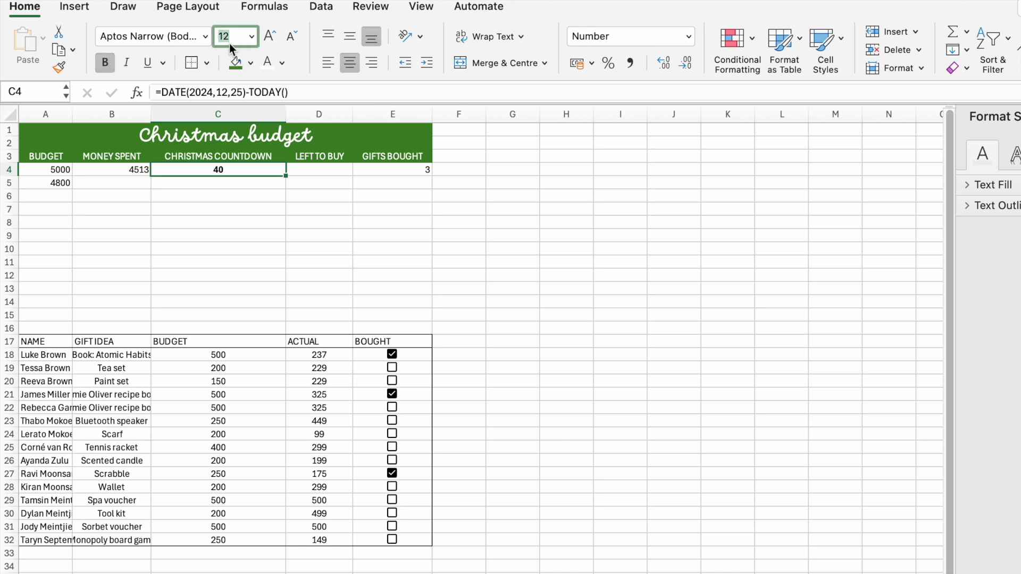
pyautogui.press('BackSpace')
pyautogui.press('BackSpace')
pyautogui.write('25')
pyautogui.press('Return')
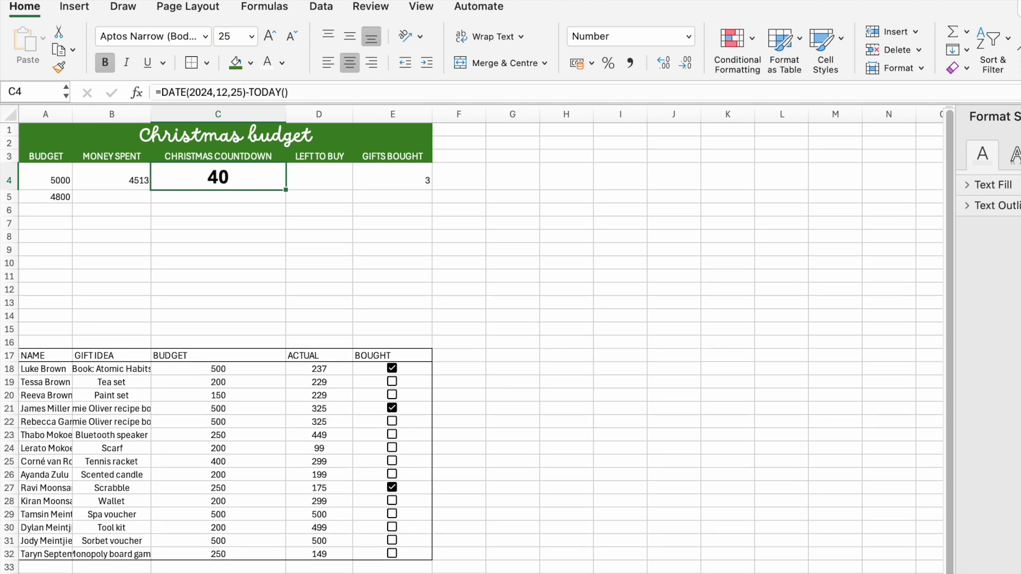
pyautogui.click(636, 248)
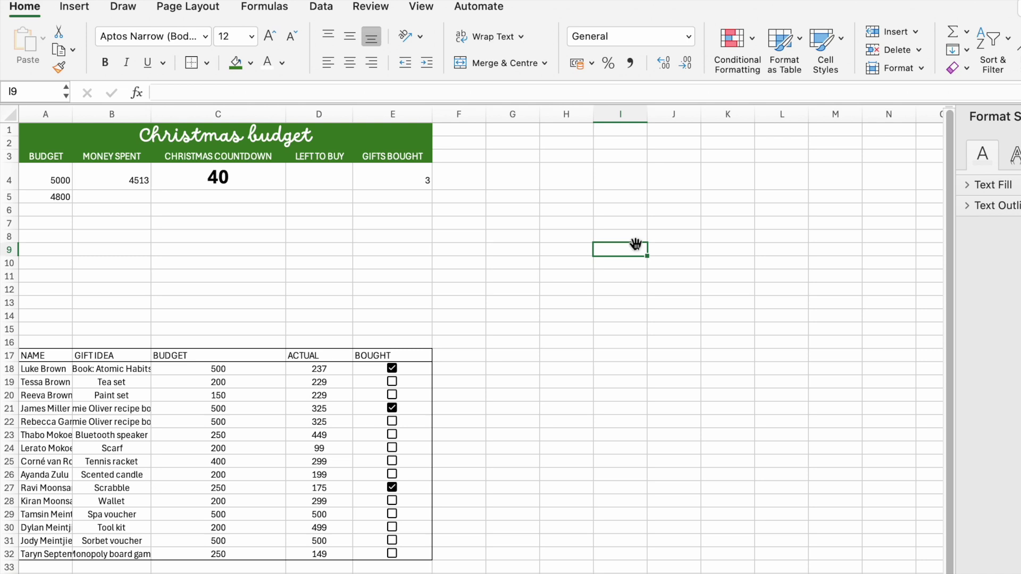
# Enter =COUNTA(A18:A32)-E4 in D4 to count the gifts still to buy
pyautogui.press('super+z')
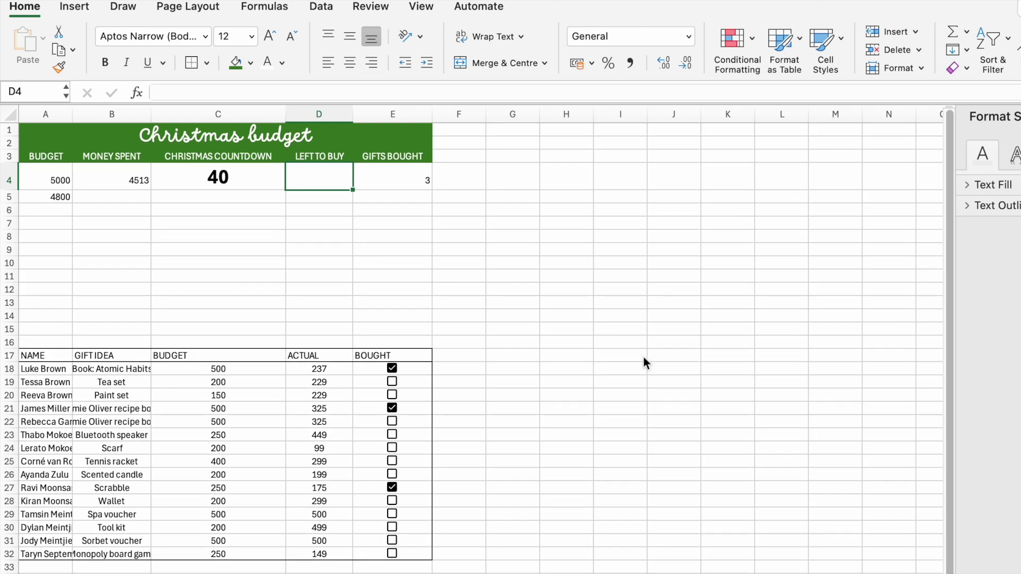
pyautogui.write('=COUNTA(')
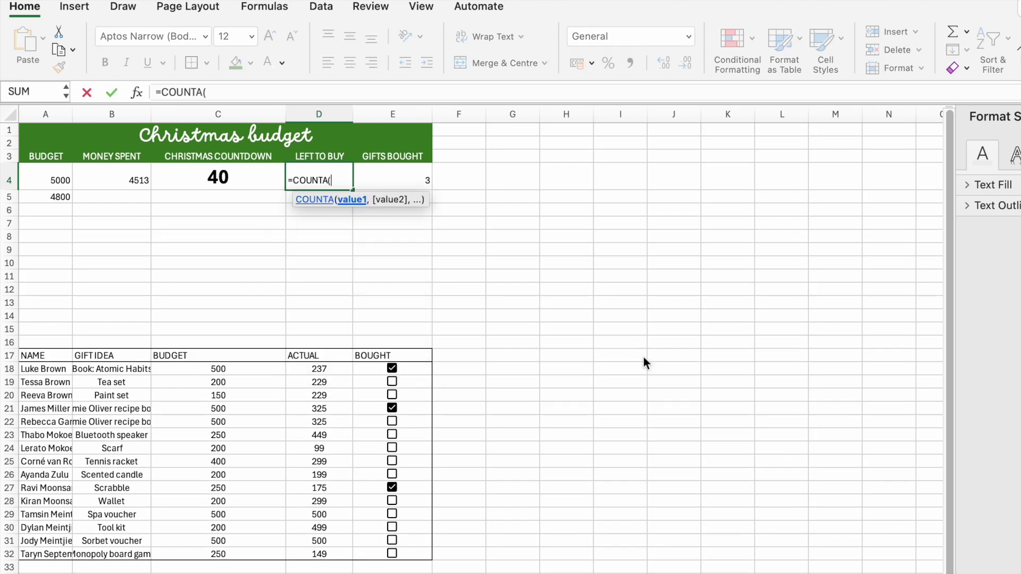
pyautogui.moveTo(30, 372); pyautogui.dragTo(38, 555)
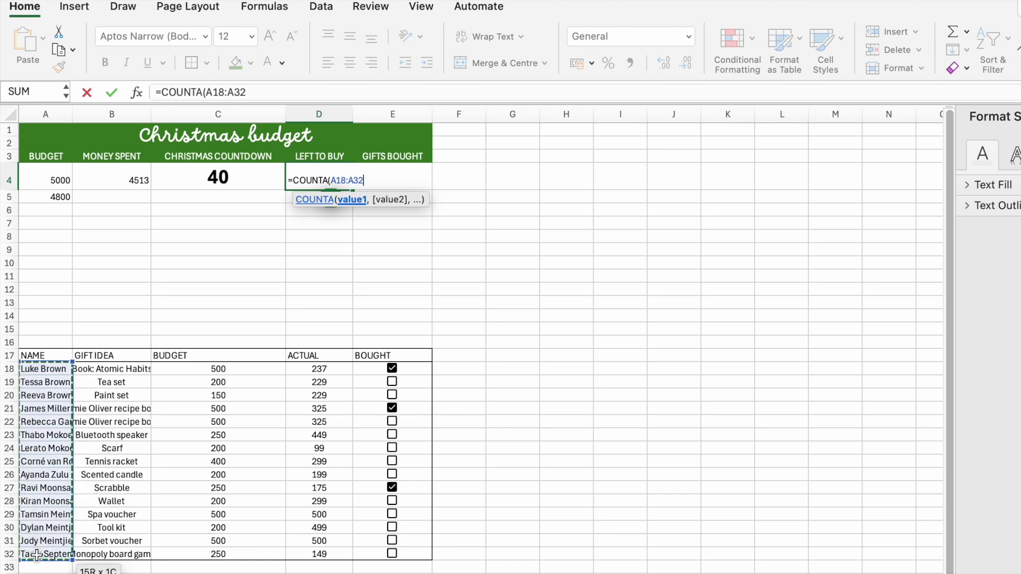
pyautogui.write(')-')
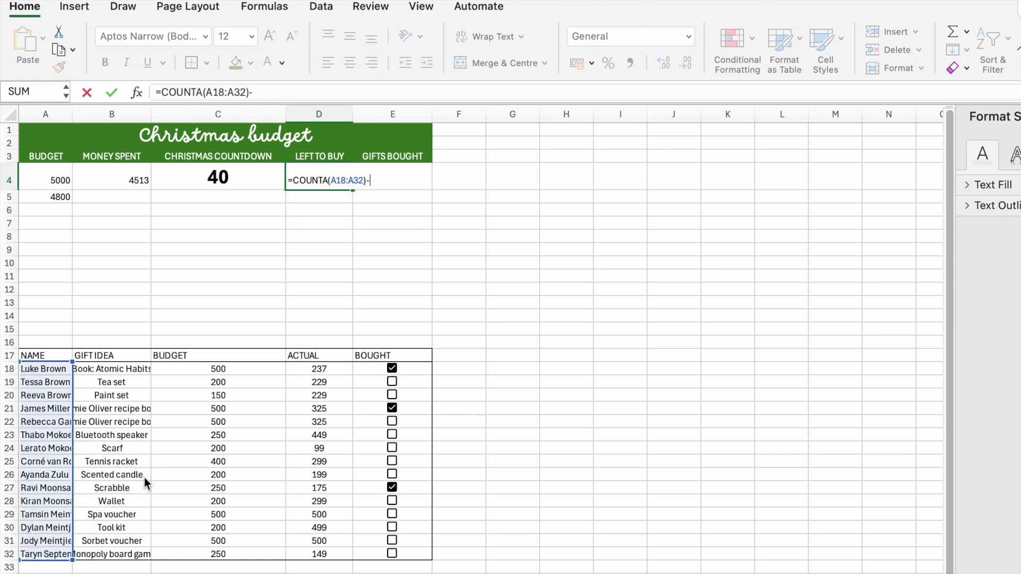
pyautogui.press('capslock')
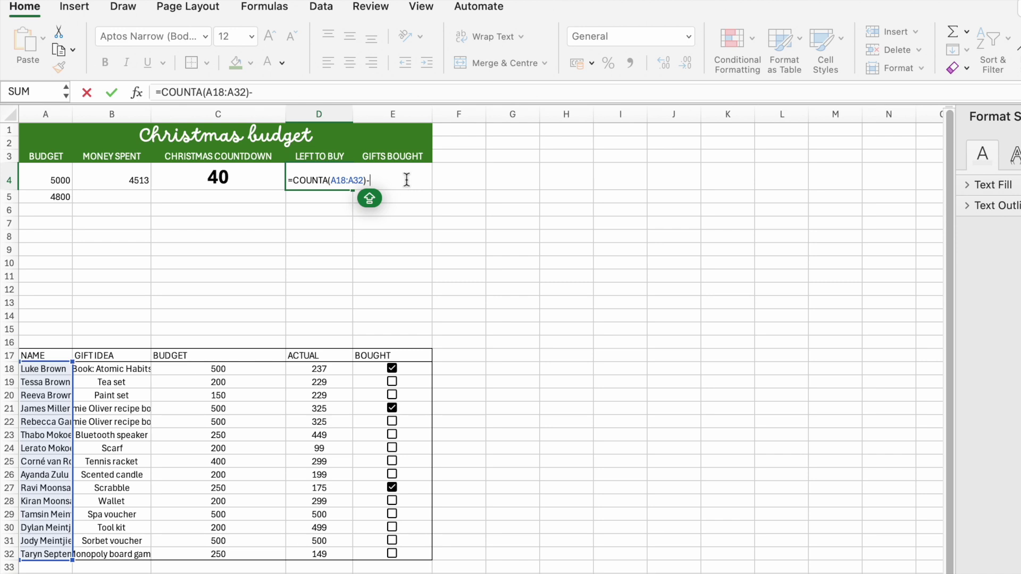
pyautogui.write('E4')
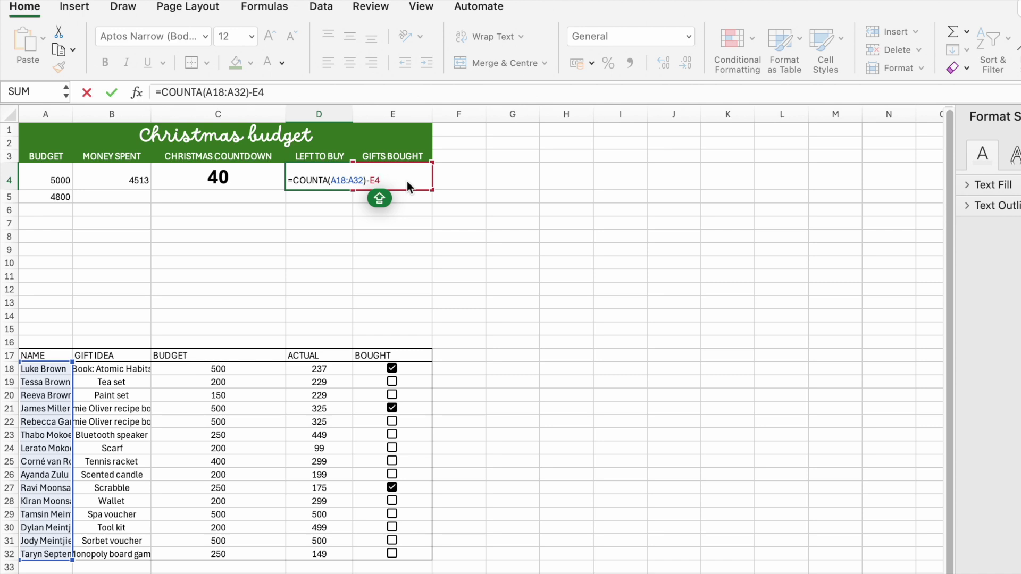
pyautogui.press('Return')
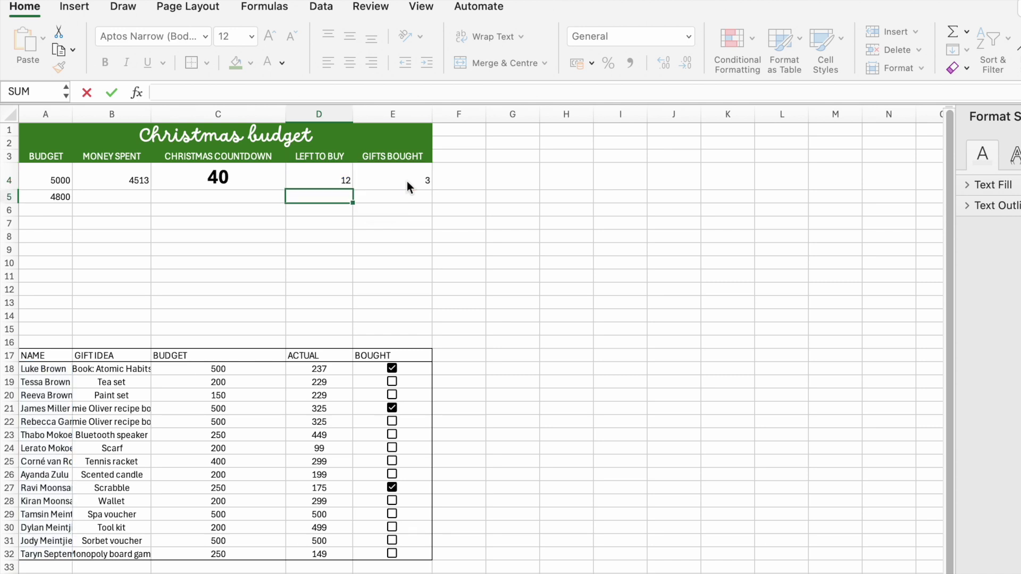
# Review the formulas in D4 and the Gifts Bought cell E4
pyautogui.click(316, 181)
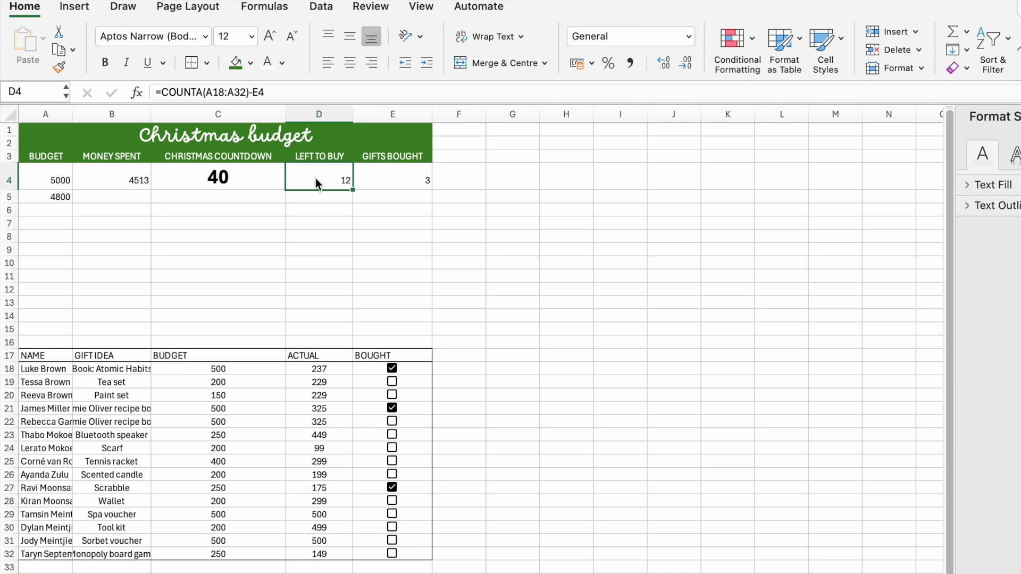
pyautogui.click(387, 180)
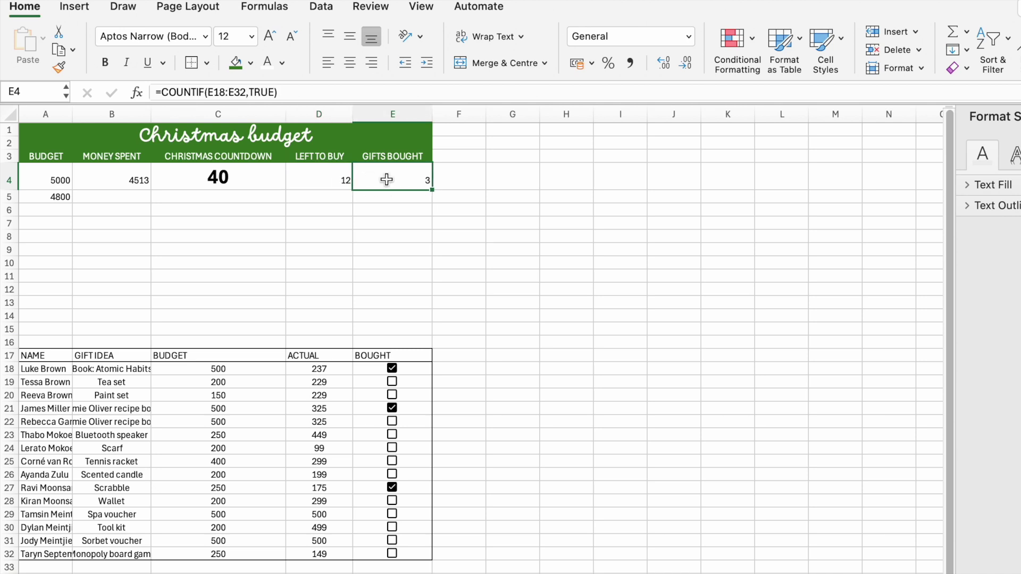
pyautogui.click(594, 294)
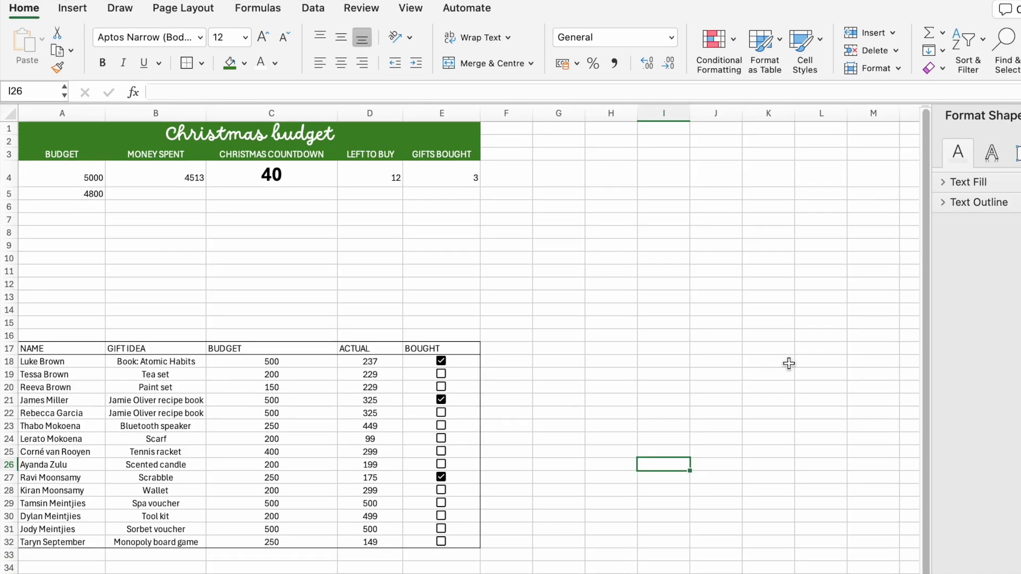
# Merge the empty block A6:E16 into a single cell with Merge & Centre
pyautogui.moveTo(78, 208); pyautogui.dragTo(415, 330)
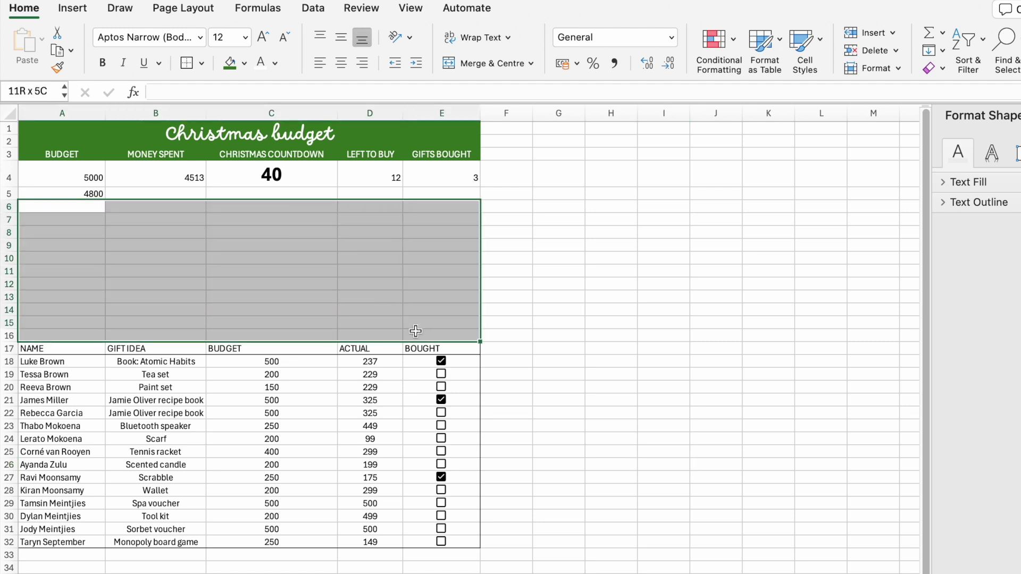
pyautogui.click(484, 65)
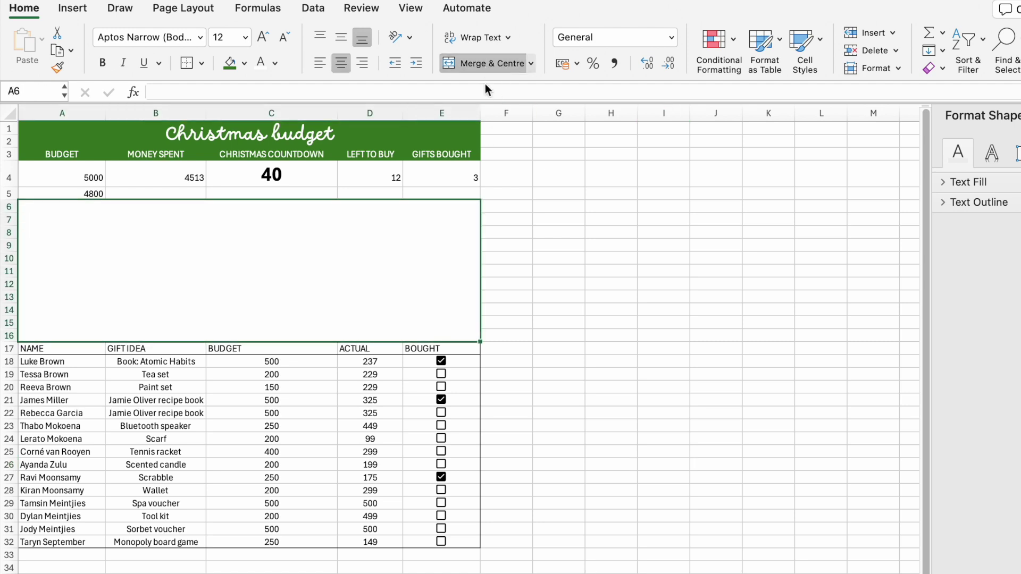
pyautogui.click(618, 346)
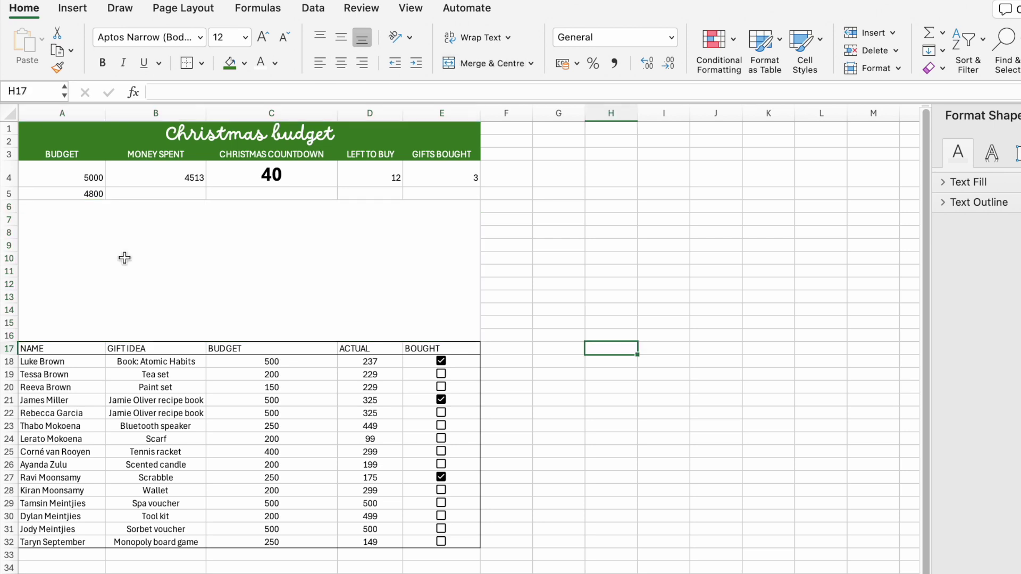
# Insert a clustered column chart of the Budget and Money Spent data in A3:B5
pyautogui.moveTo(68, 155); pyautogui.dragTo(135, 193)
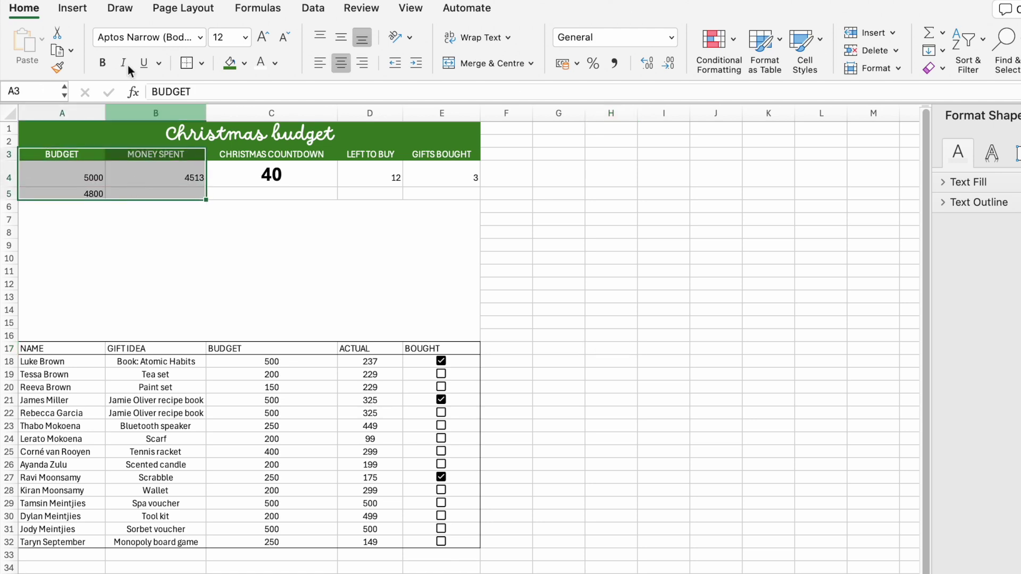
pyautogui.click(73, 10)
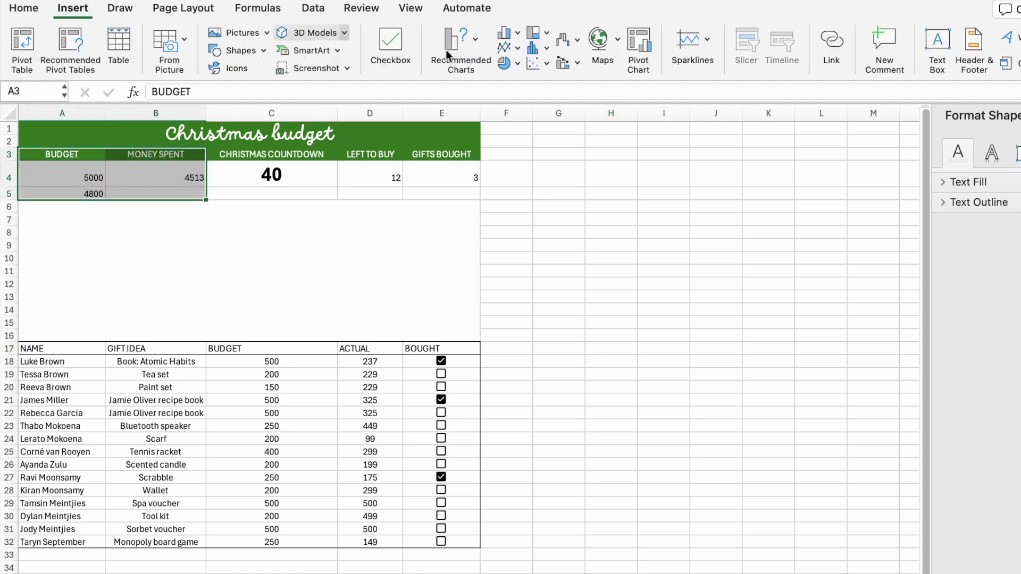
pyautogui.click(507, 37)
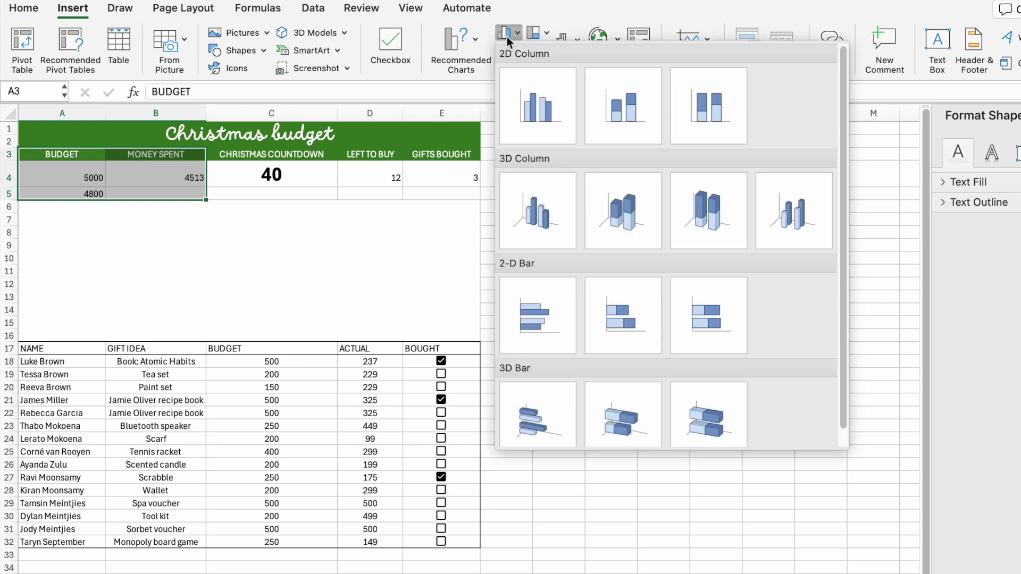
pyautogui.click(563, 123)
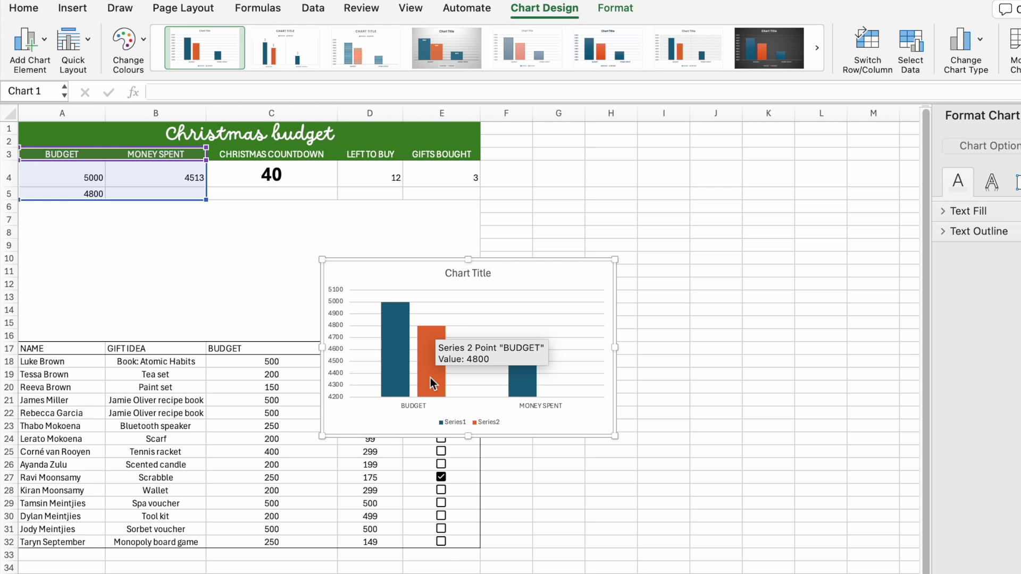
# Delete the extra 4800 series and the title, then shrink and move the chart under the budget figures
pyautogui.click(430, 377)
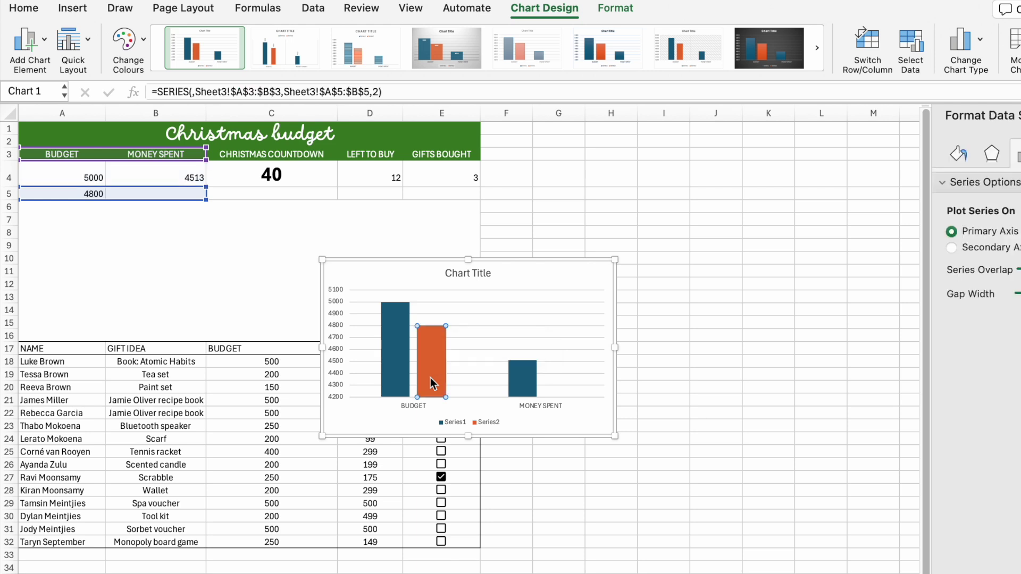
pyautogui.press('Delete')
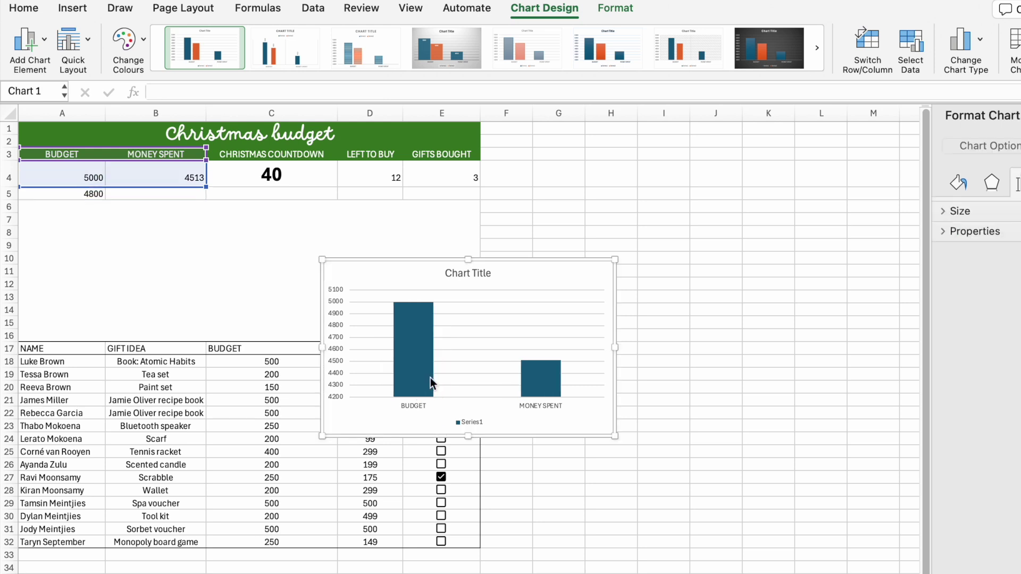
pyautogui.click(475, 271)
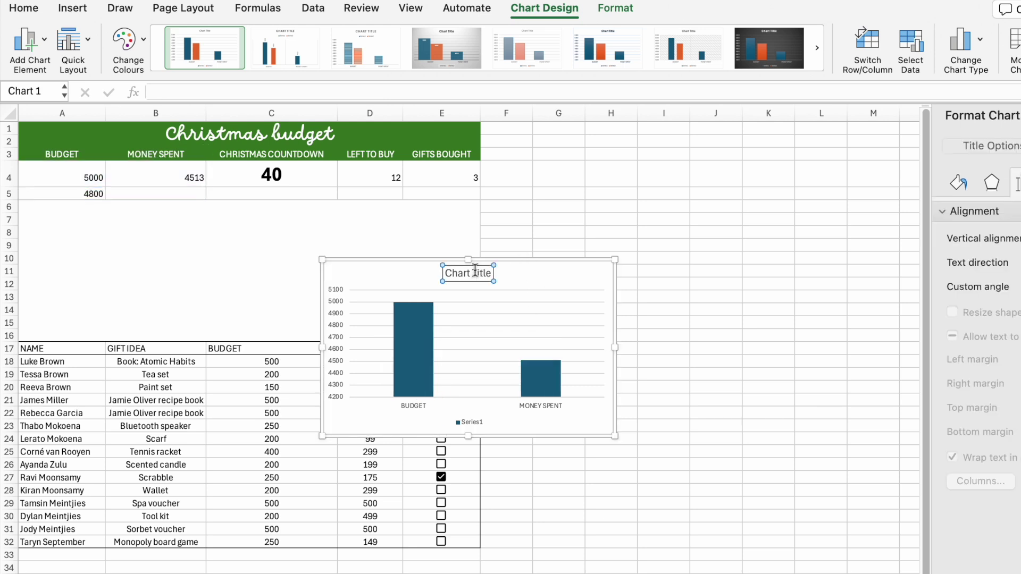
pyautogui.press('Delete')
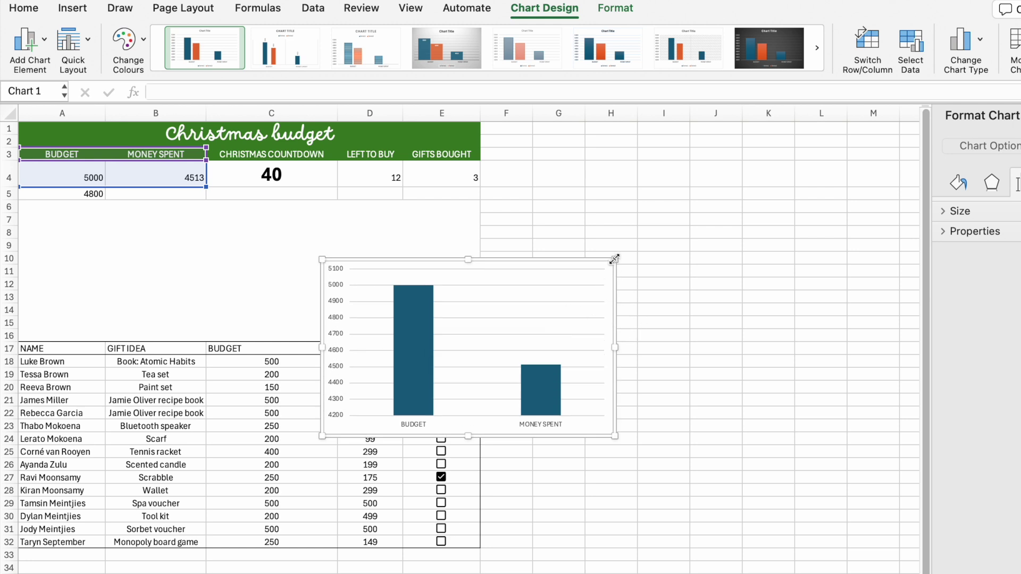
pyautogui.moveTo(615, 260); pyautogui.dragTo(553, 284)
pyautogui.moveTo(477, 331); pyautogui.dragTo(90, 234)
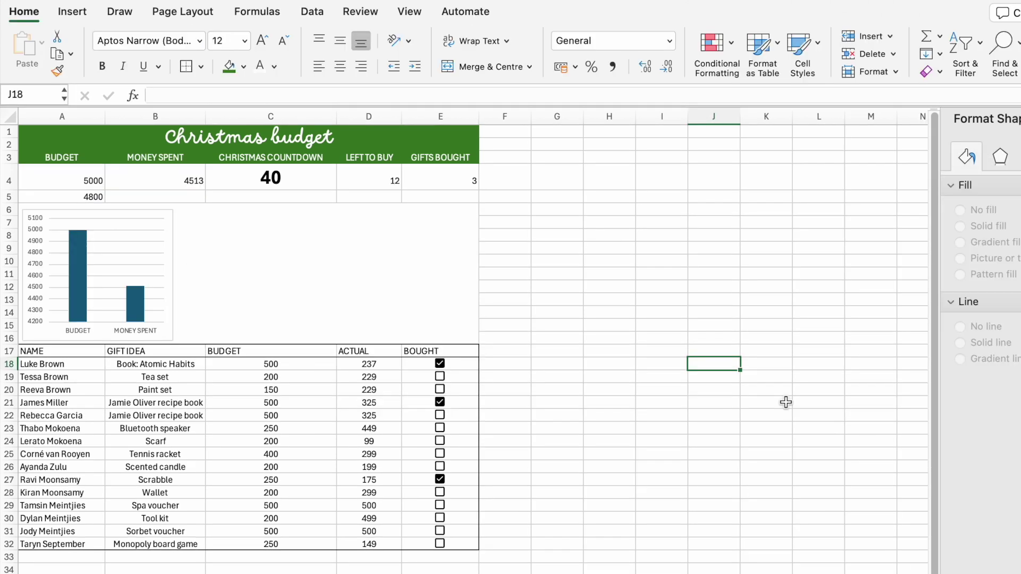
# Set the vertical axis bounds to minimum 0 and maximum 5000
pyautogui.click(35, 288)
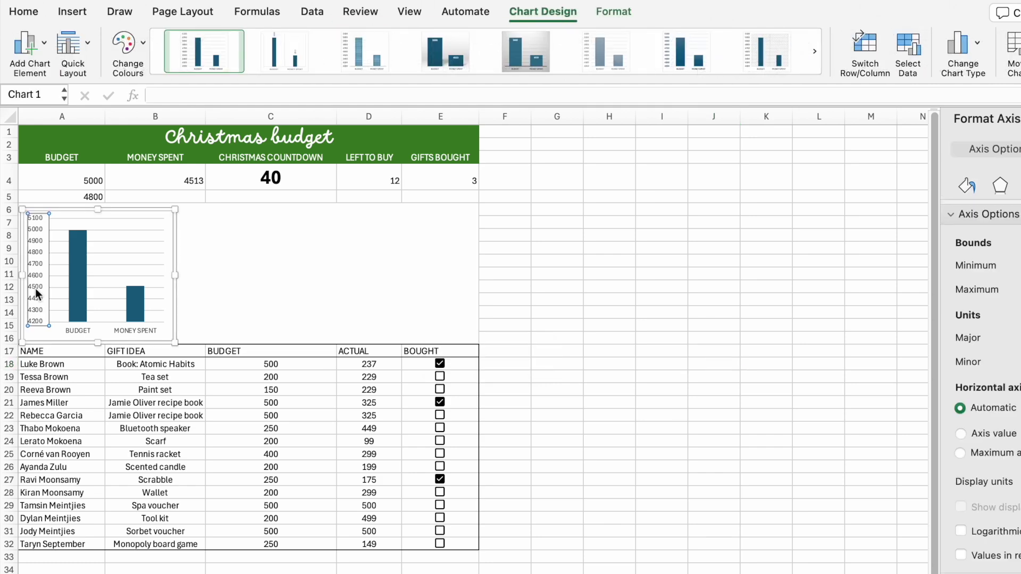
pyautogui.click(1019, 267)
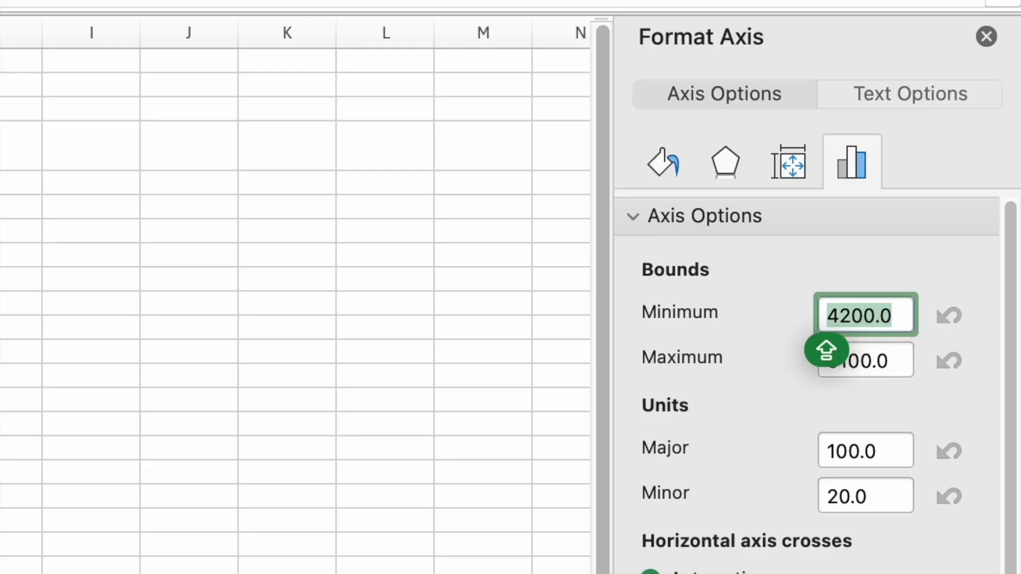
pyautogui.write('0')
pyautogui.press('Return')
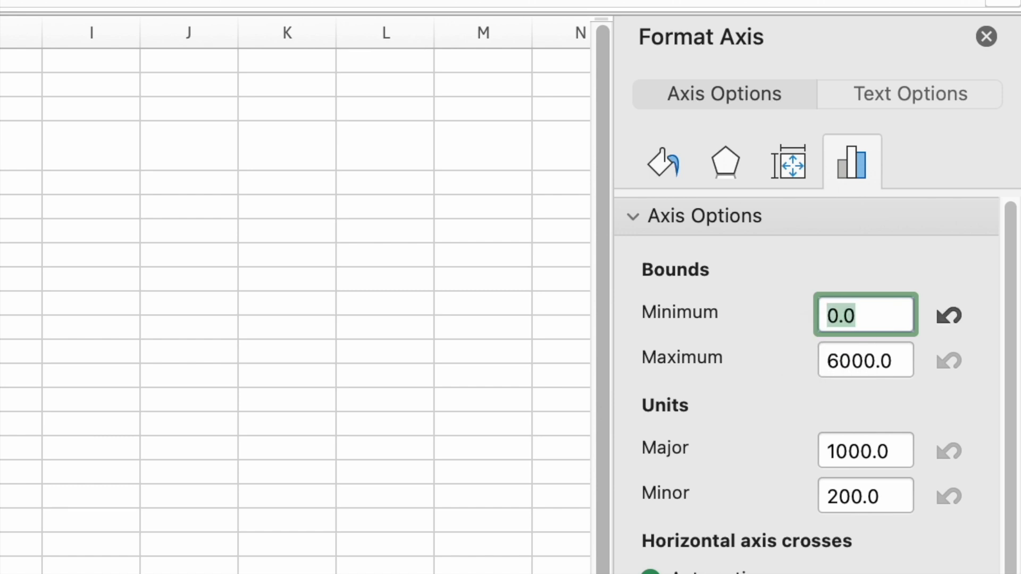
pyautogui.click(842, 372)
pyautogui.press('BackSpace')
pyautogui.write('5')
pyautogui.press('Return')
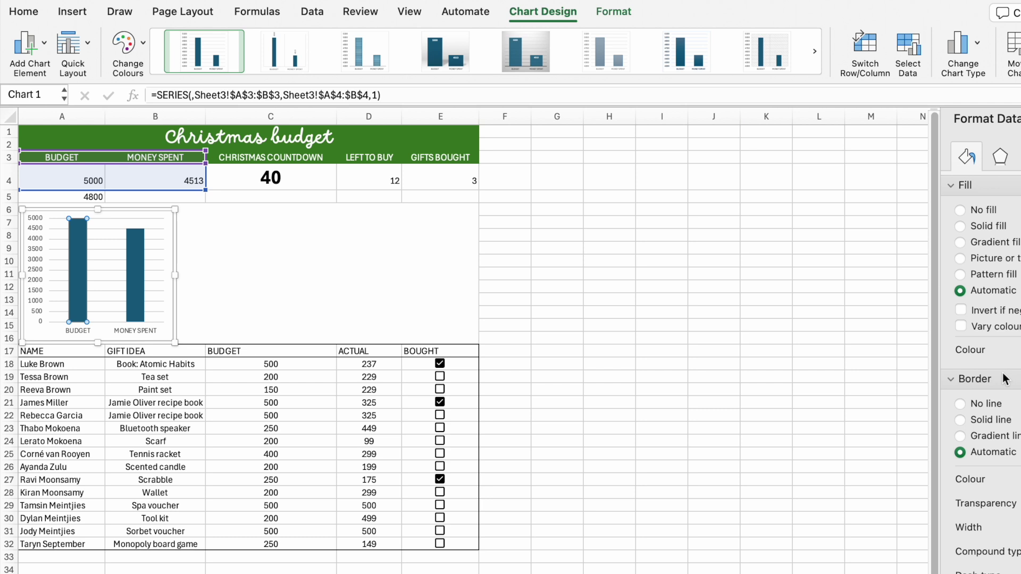
# Fill the Budget bar dark red and the Money Spent bar green
pyautogui.click(1018, 351)
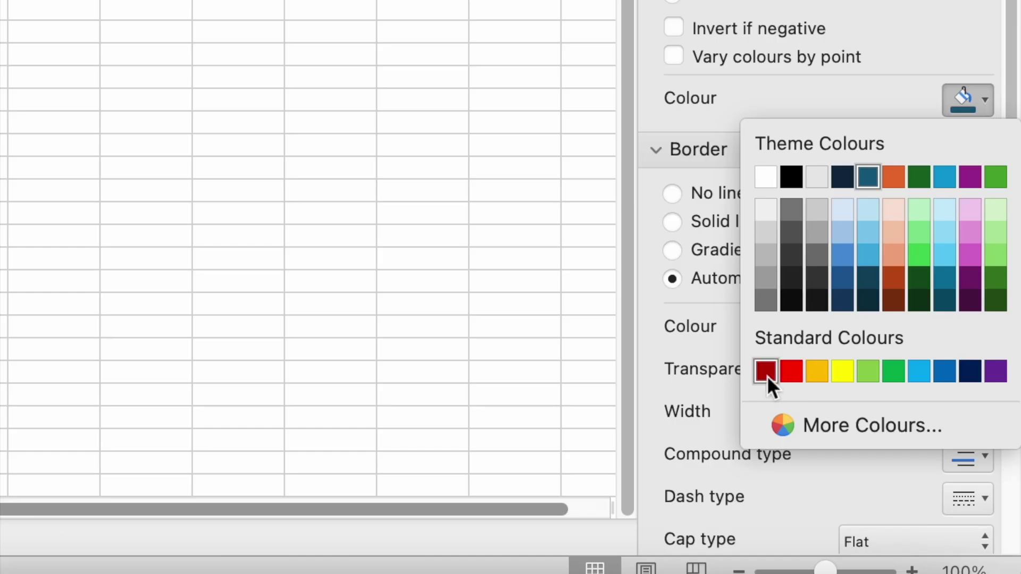
pyautogui.click(766, 371)
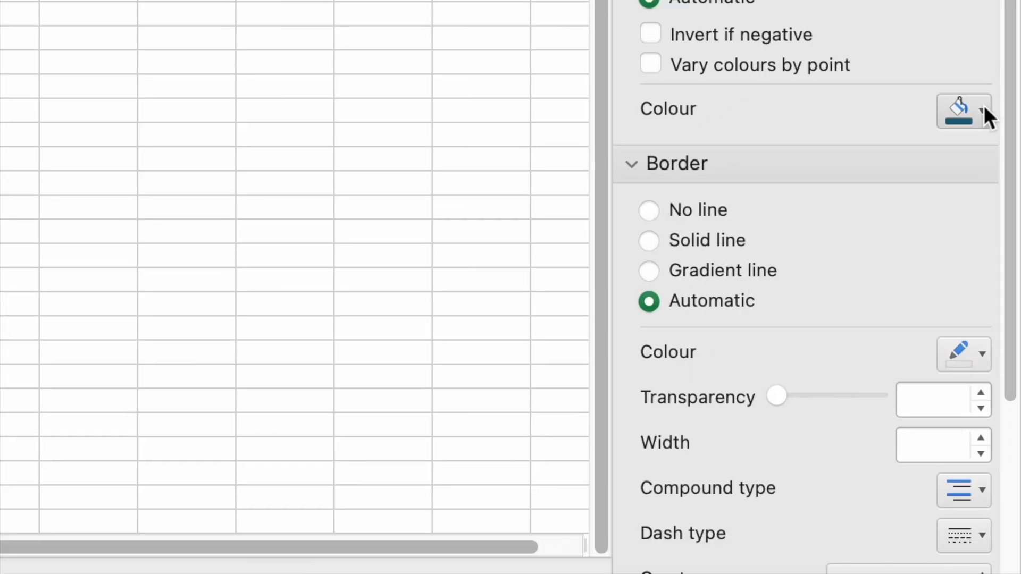
pyautogui.click(985, 101)
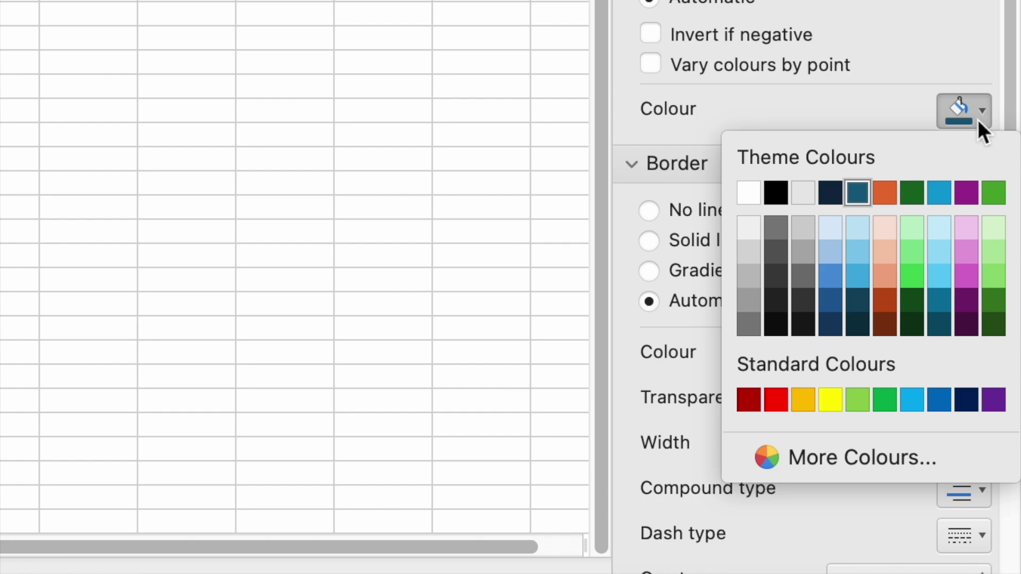
pyautogui.click(995, 301)
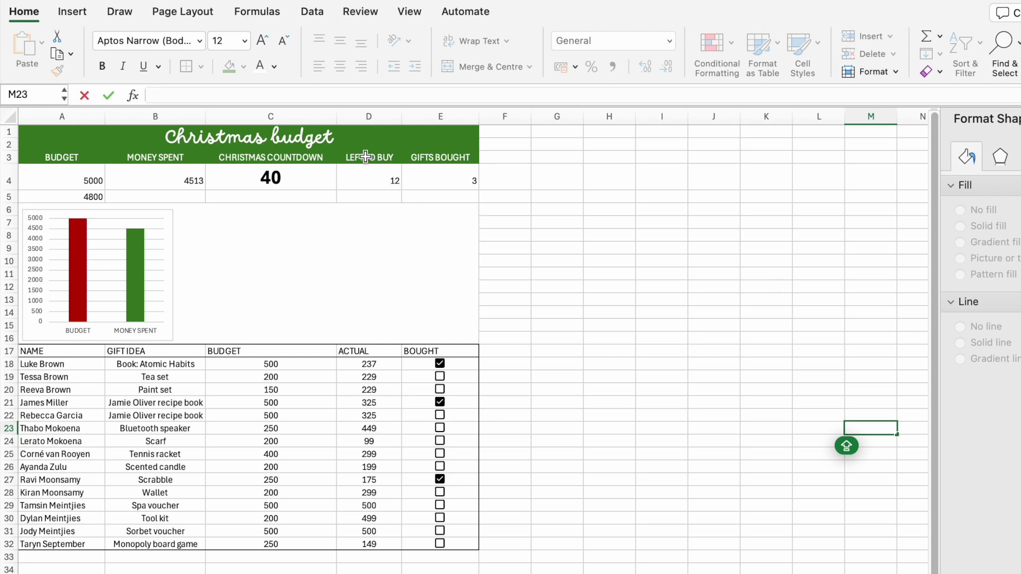
# Insert a 2-D pie chart of Left to Buy and Gifts Bought (D3:E4) without a title
pyautogui.moveTo(365, 156); pyautogui.dragTo(471, 178)
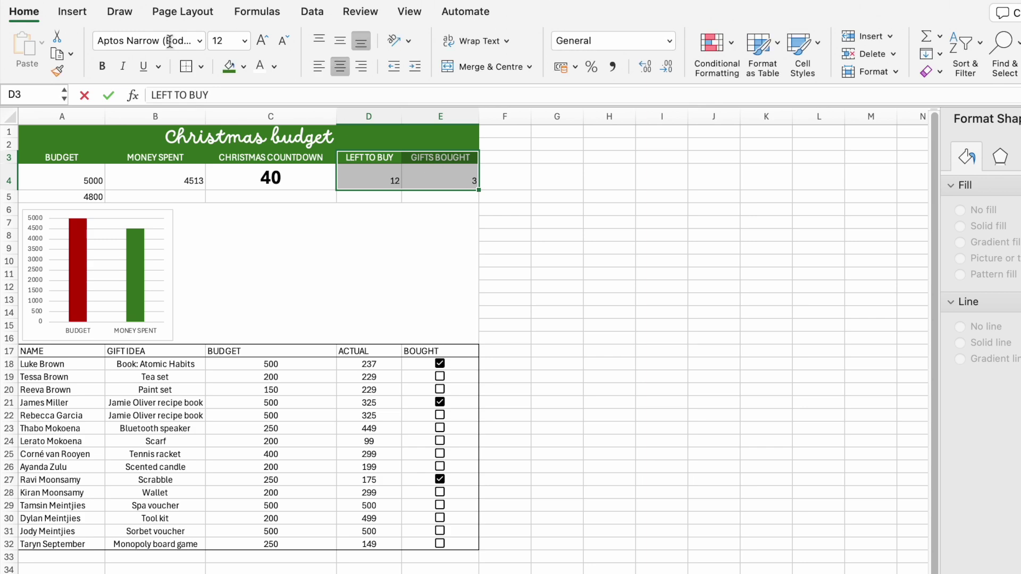
pyautogui.click(73, 12)
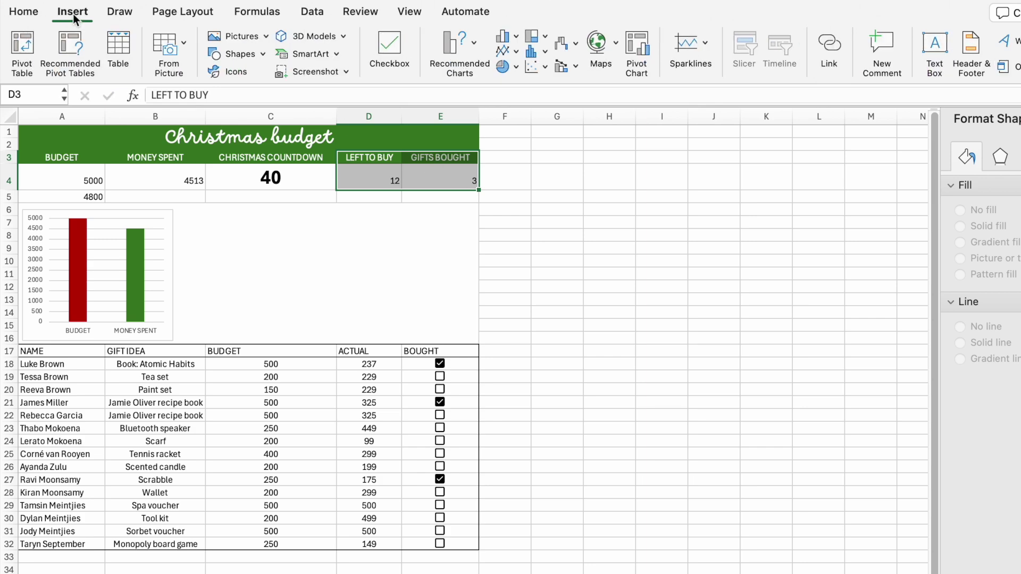
pyautogui.click(512, 68)
pyautogui.click(550, 149)
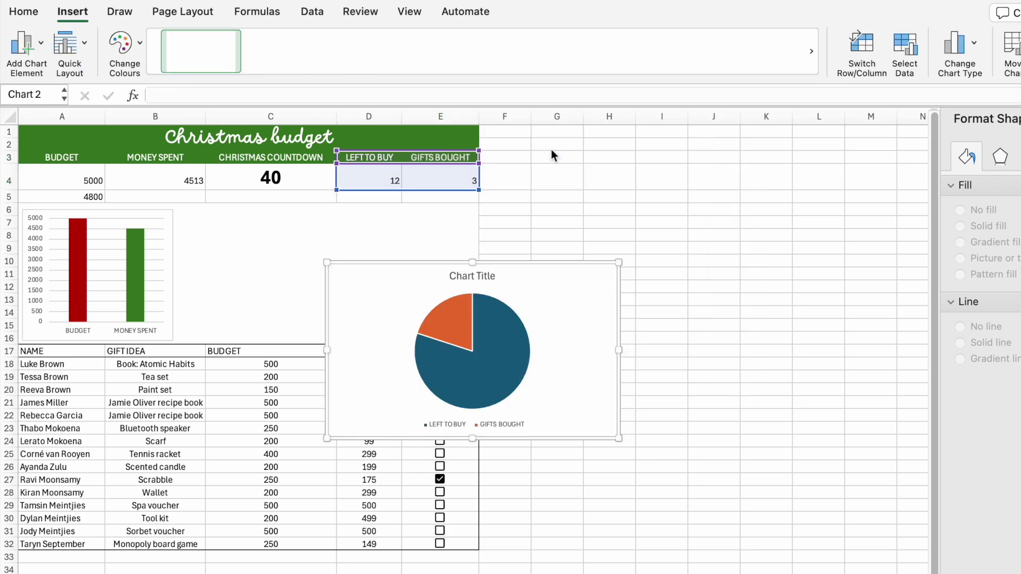
pyautogui.press('Delete')
# Colour the Gifts Bought slice green and Left to Buy dark red, and place the pie beside the bar chart
pyautogui.click(475, 280)
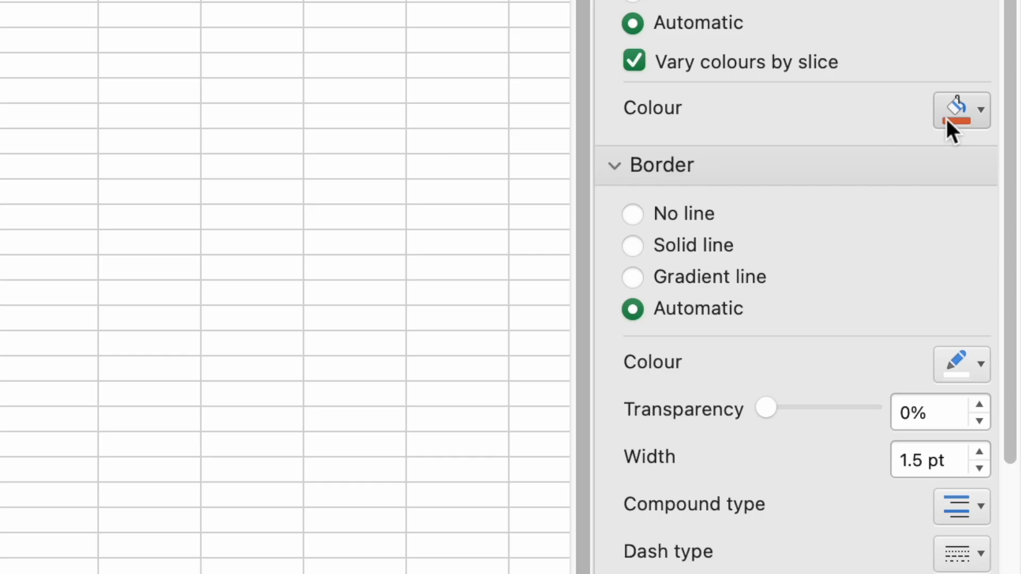
pyautogui.click(947, 123)
pyautogui.click(988, 316)
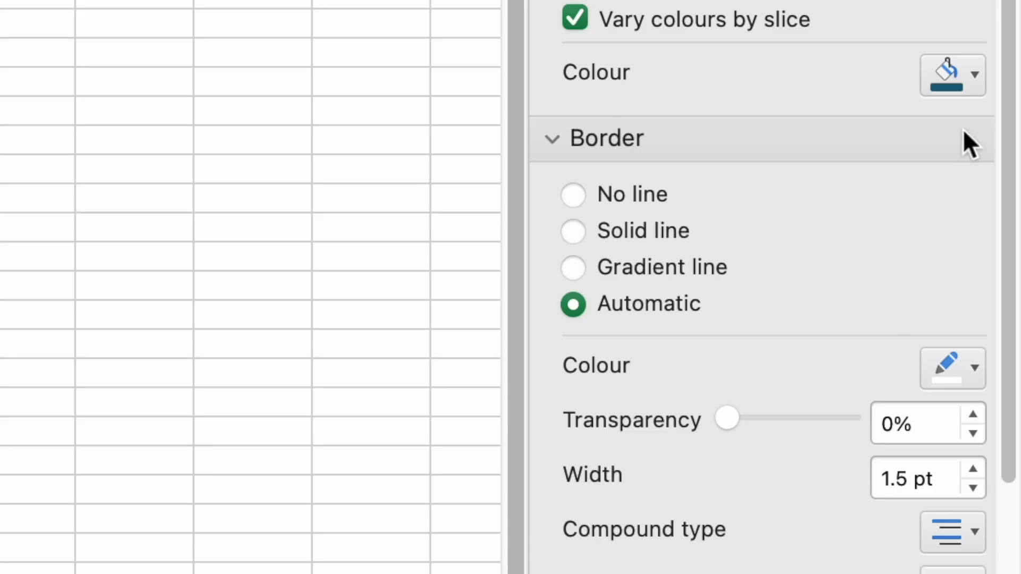
pyautogui.click(965, 69)
pyautogui.click(701, 423)
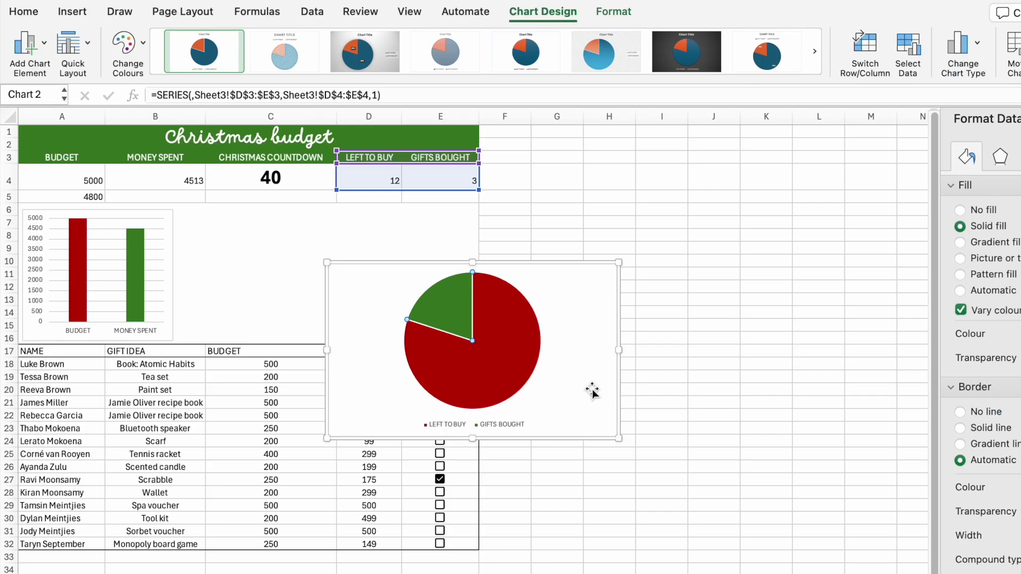
pyautogui.moveTo(590, 379); pyautogui.dragTo(462, 330)
pyautogui.click(556, 263)
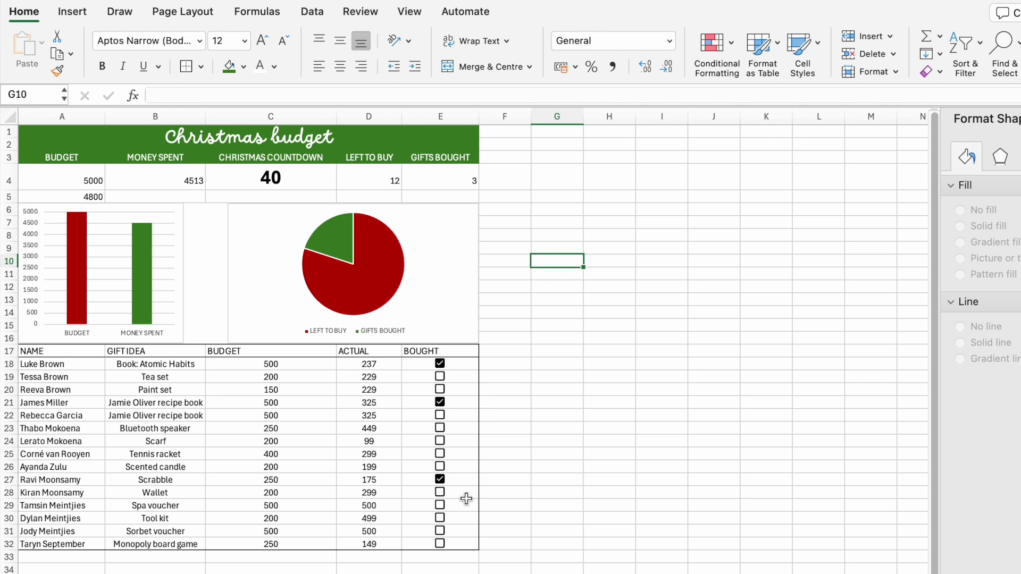
# Tick the Tennis racket, Tea set and Sorbet voucher gifts as bought
pyautogui.click(441, 455)
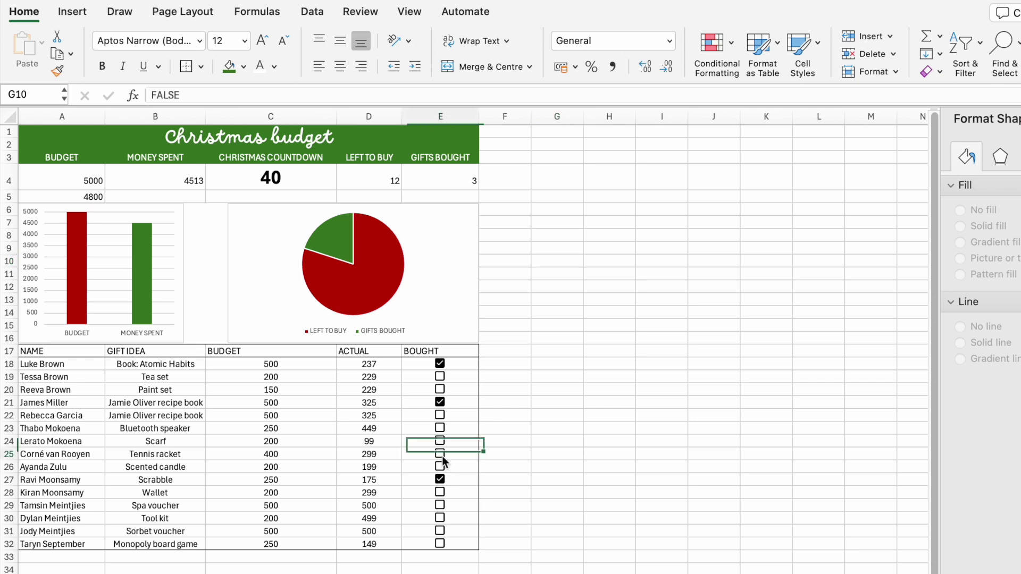
pyautogui.click(440, 377)
pyautogui.click(441, 532)
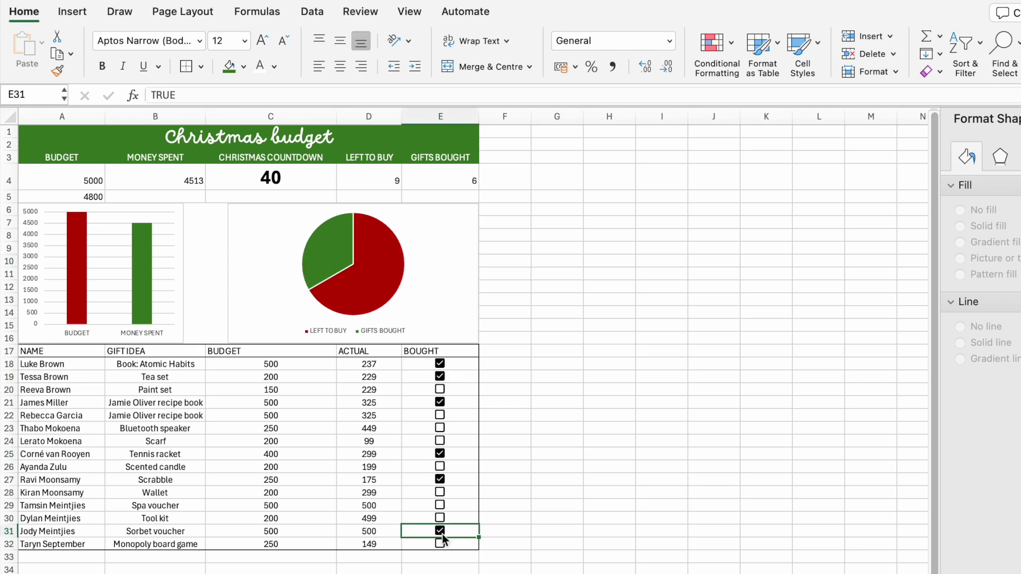
# Clear the actual cost amounts in D21 and D22
pyautogui.click(384, 407)
pyautogui.press('BackSpace')
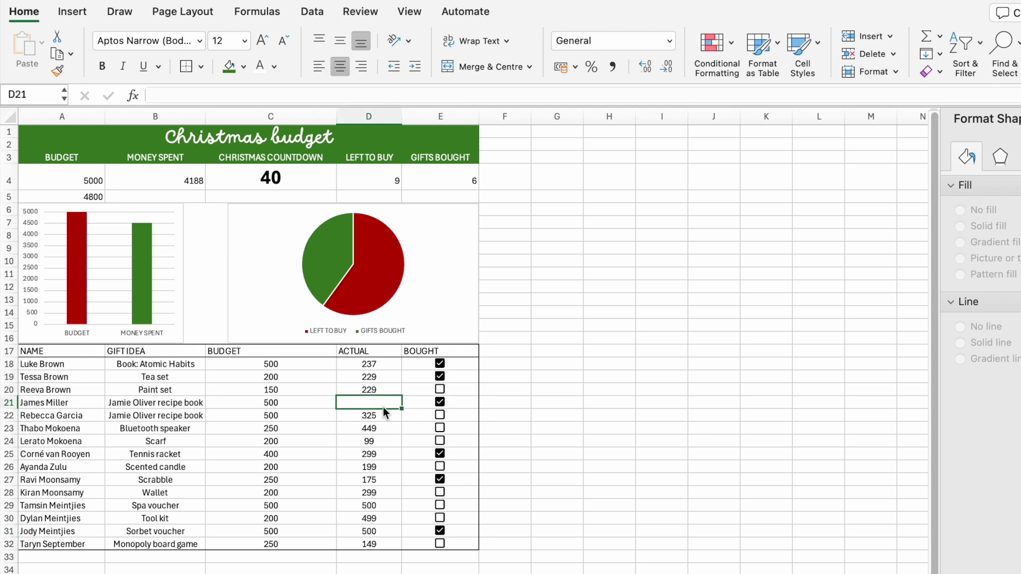
pyautogui.press('Return')
pyautogui.press('BackSpace')
pyautogui.press('Return')
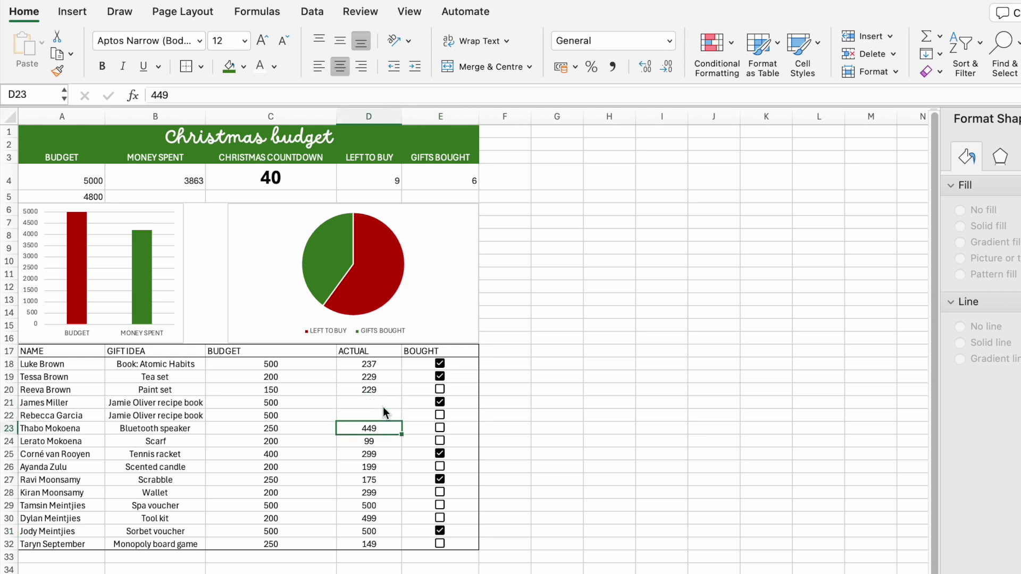